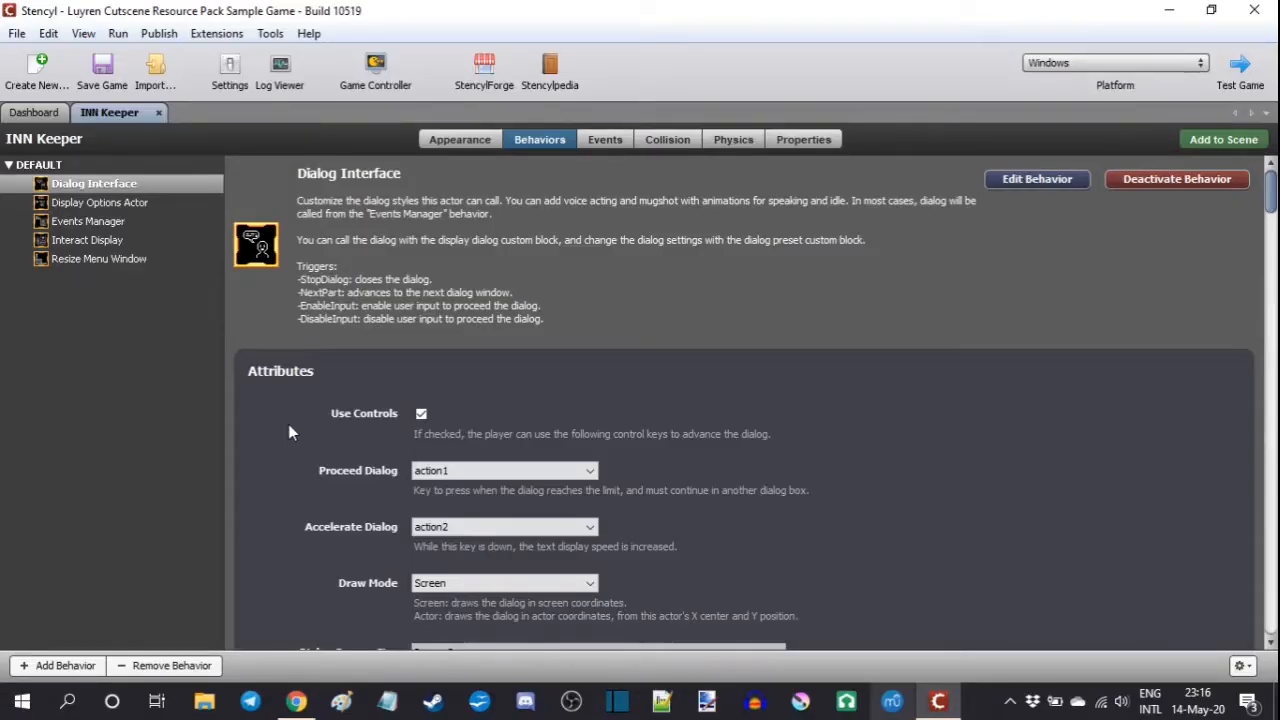
Step: Set the Dialog Interface's Finish Drawing Sound, Next Window Sound and Close Dialog Sound to No Sound
scroll(288, 432, down, 10)
scroll(288, 432, down, 15)
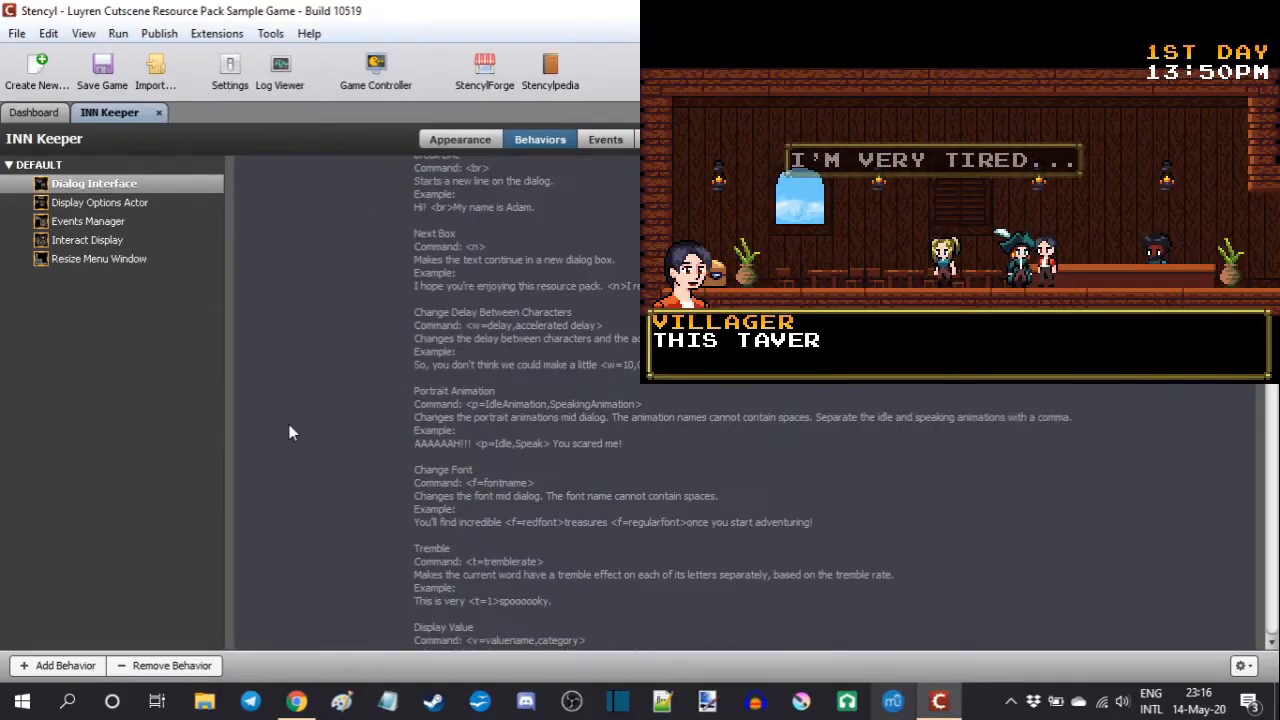
scroll(290, 420, down, 15)
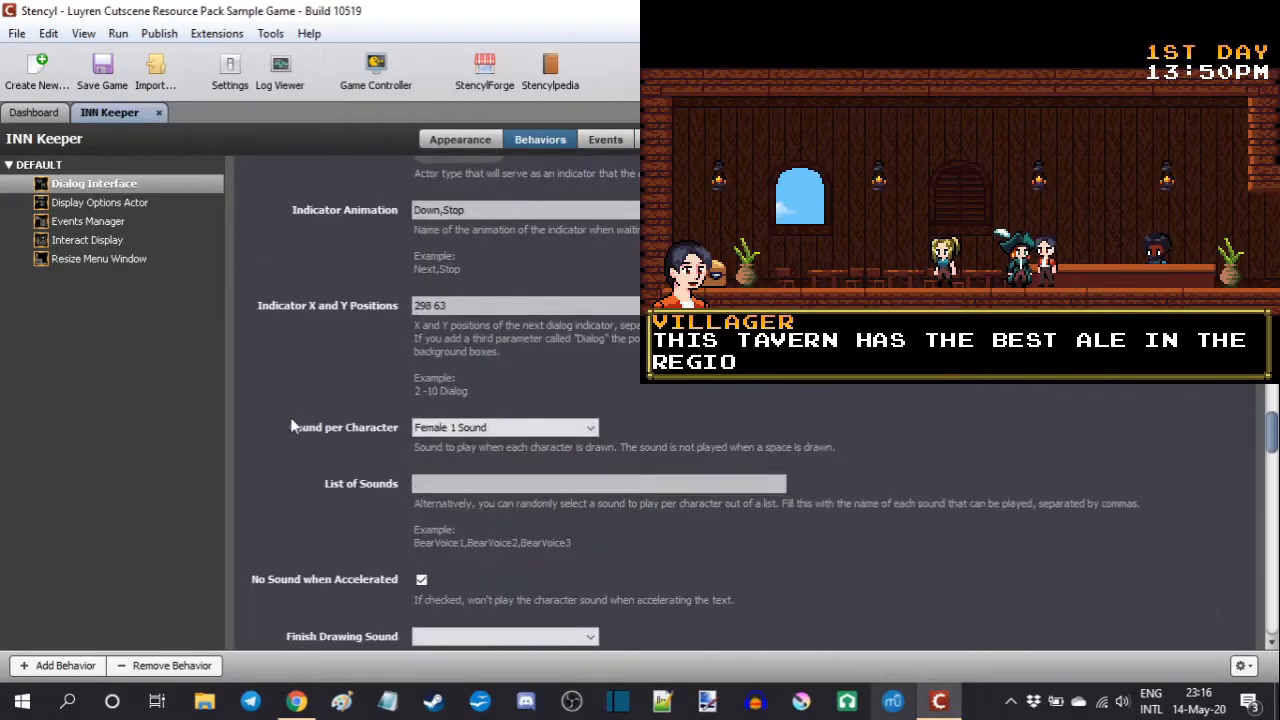
scroll(291, 415, up, 3)
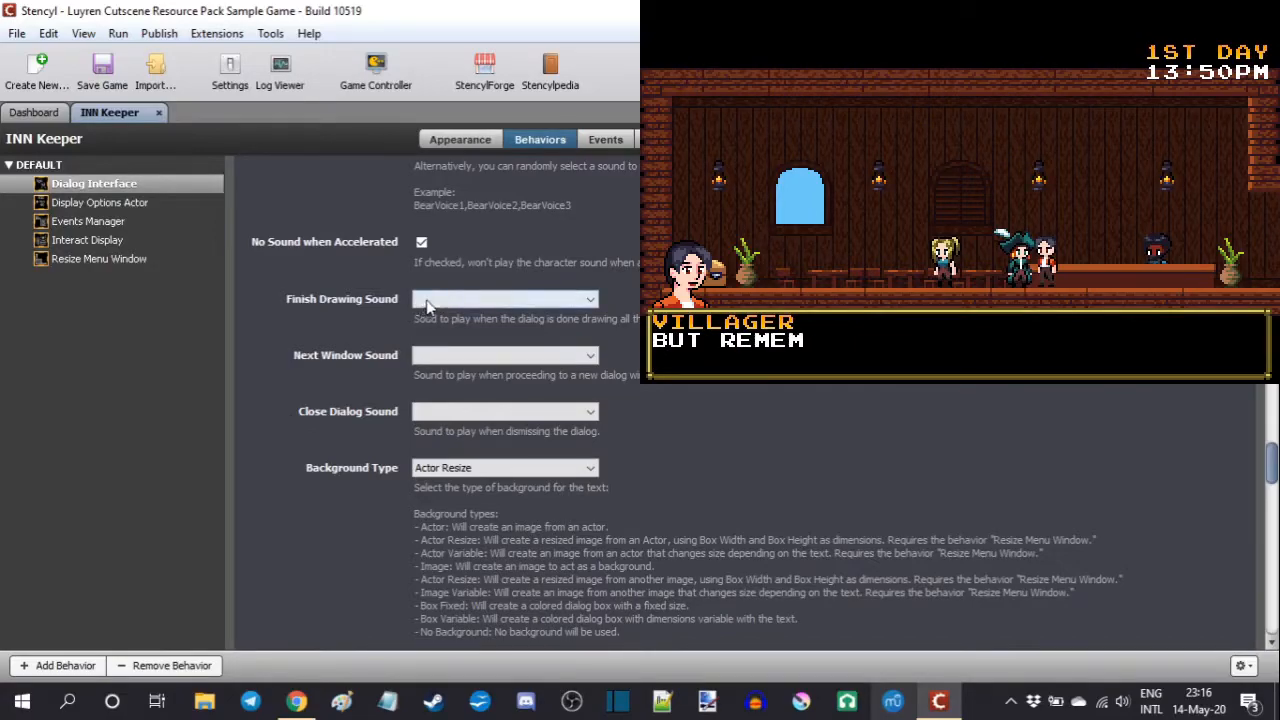
click(565, 299)
click(570, 316)
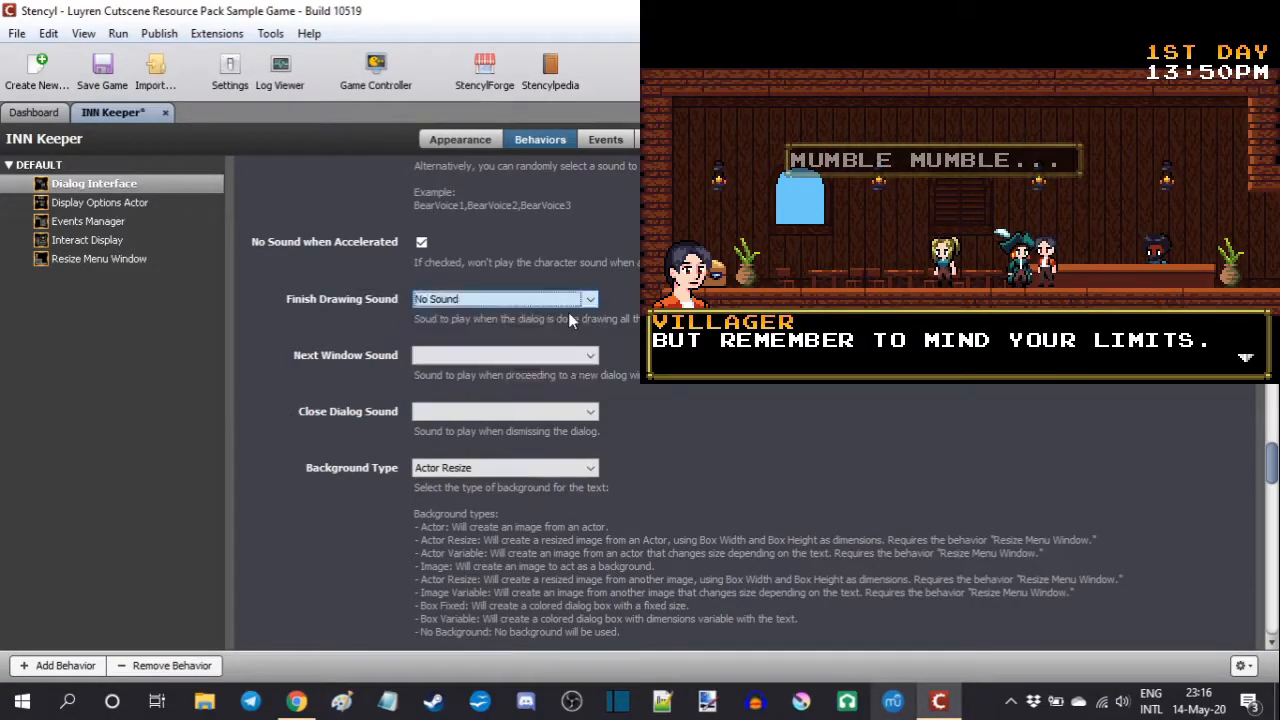
click(570, 360)
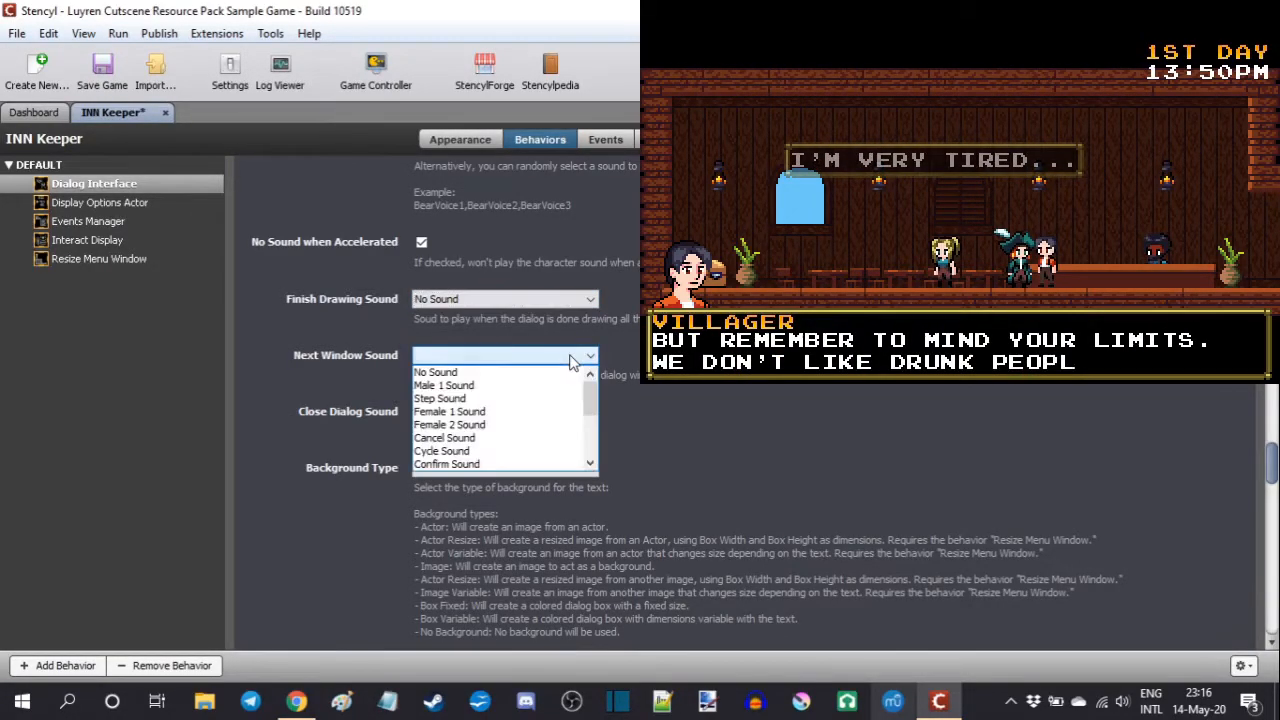
click(572, 374)
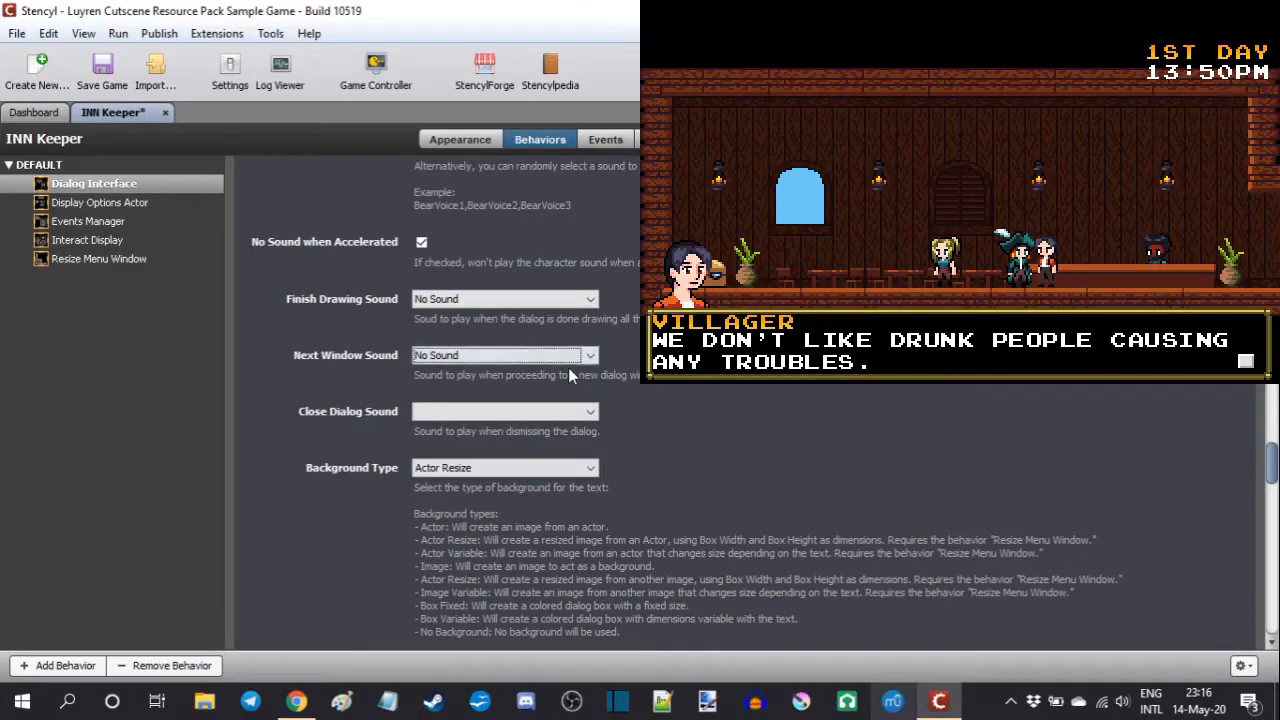
click(562, 412)
click(563, 429)
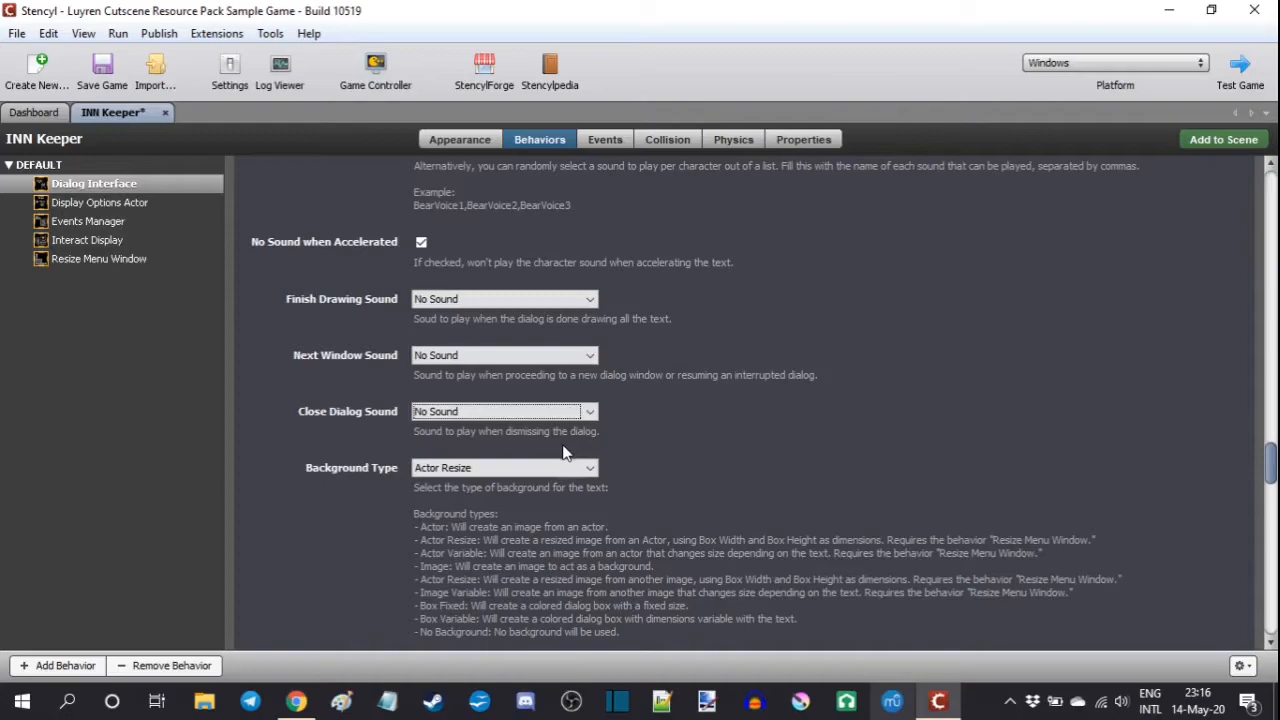
Step: Review the Dialog Interface background attributes, and the Title Actor's option keys, cursor settings, Options List and Option Events List
scroll(1029, 435, down, 15)
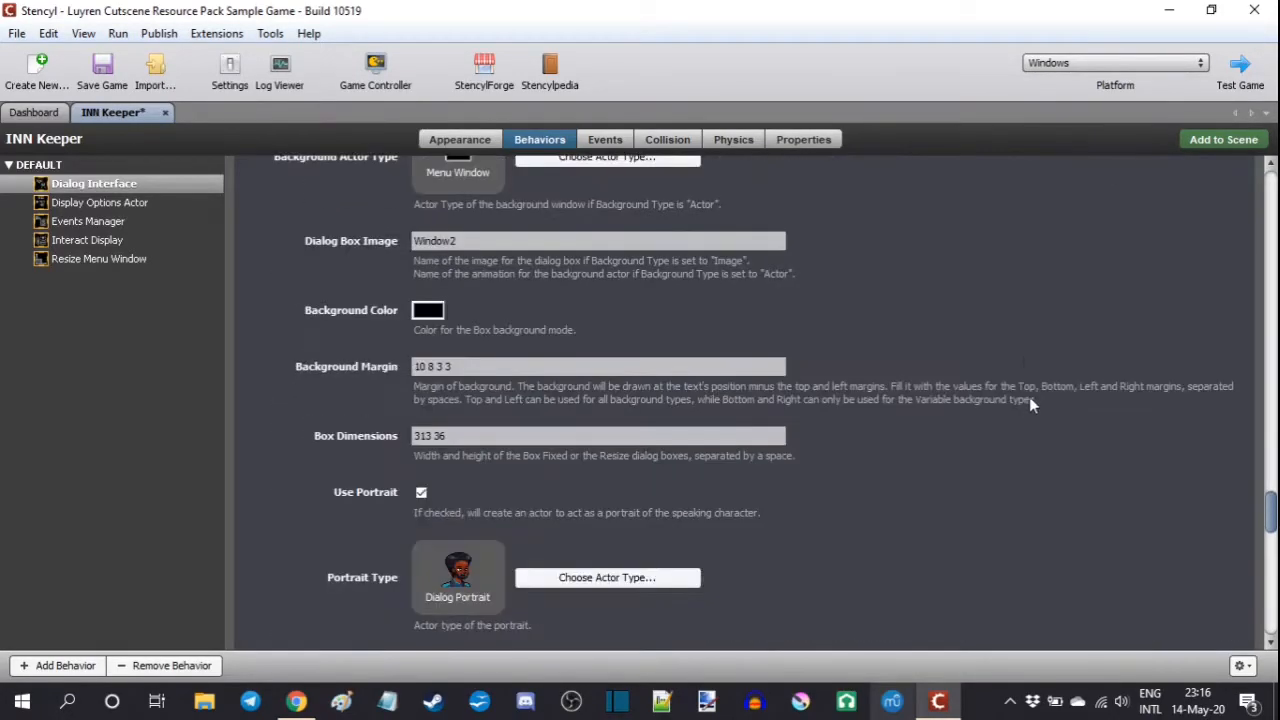
scroll(1034, 329, down, 5)
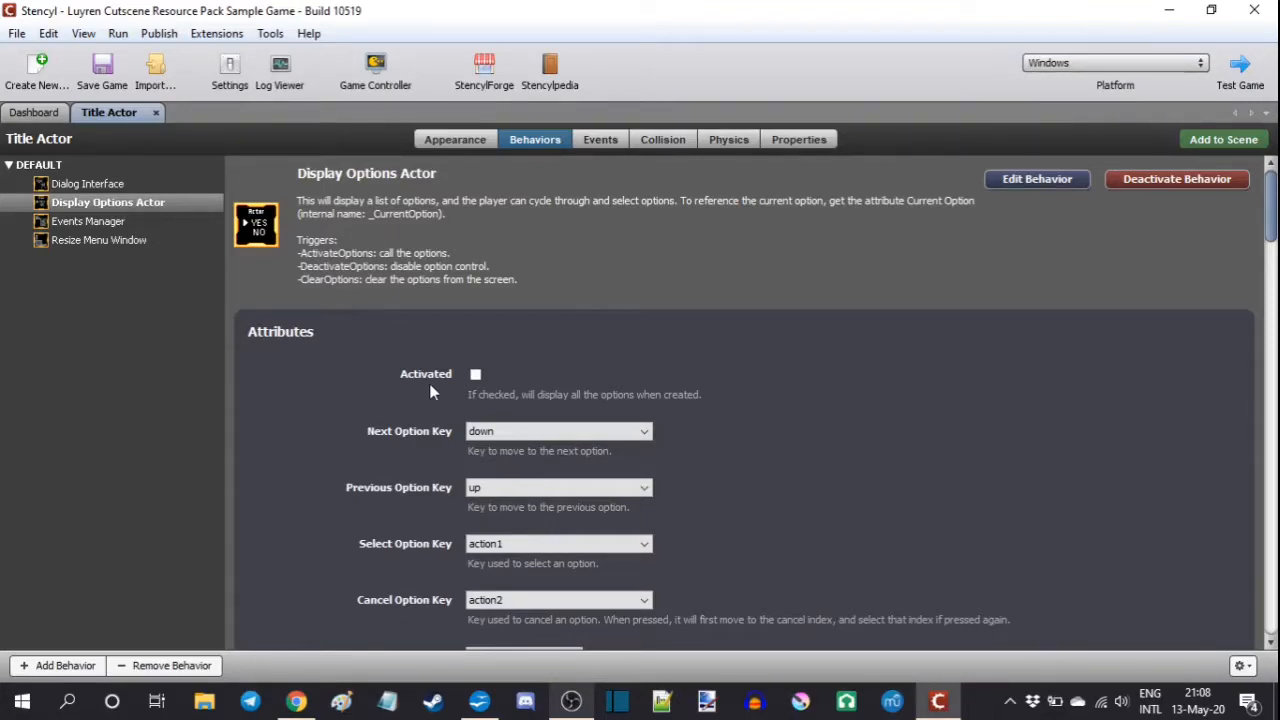
scroll(830, 313, down, 3)
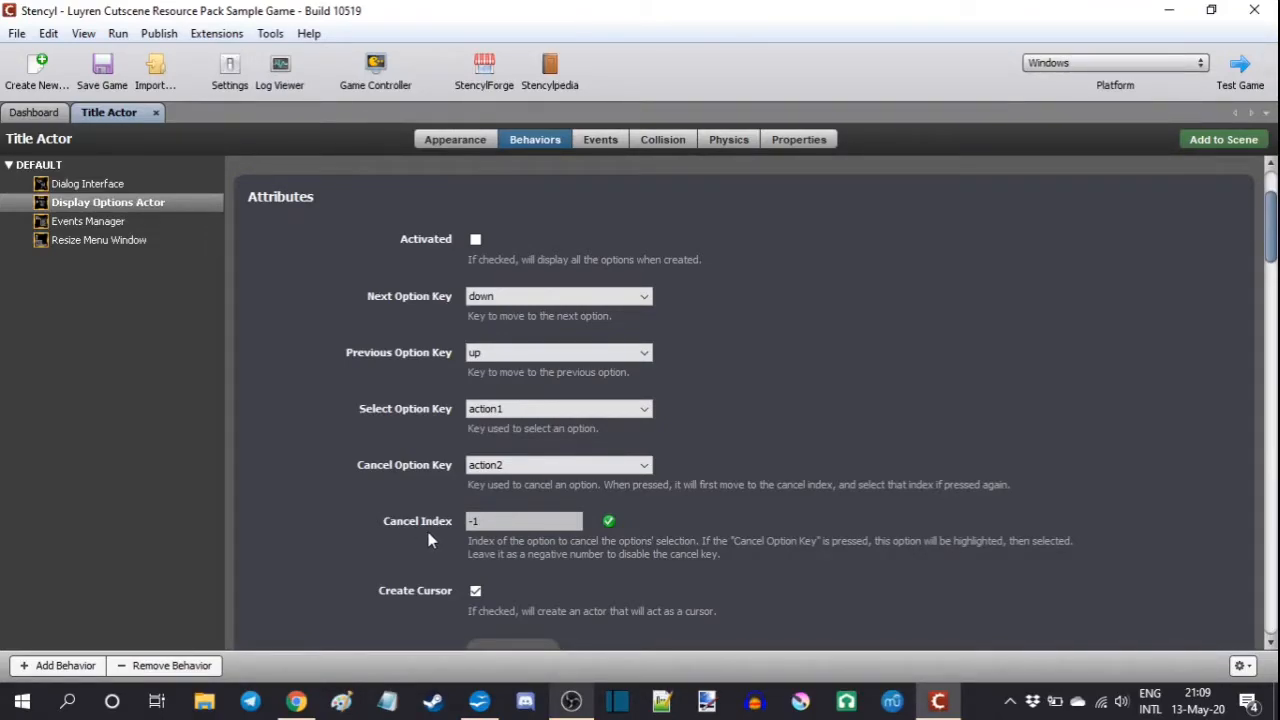
scroll(862, 345, down, 5)
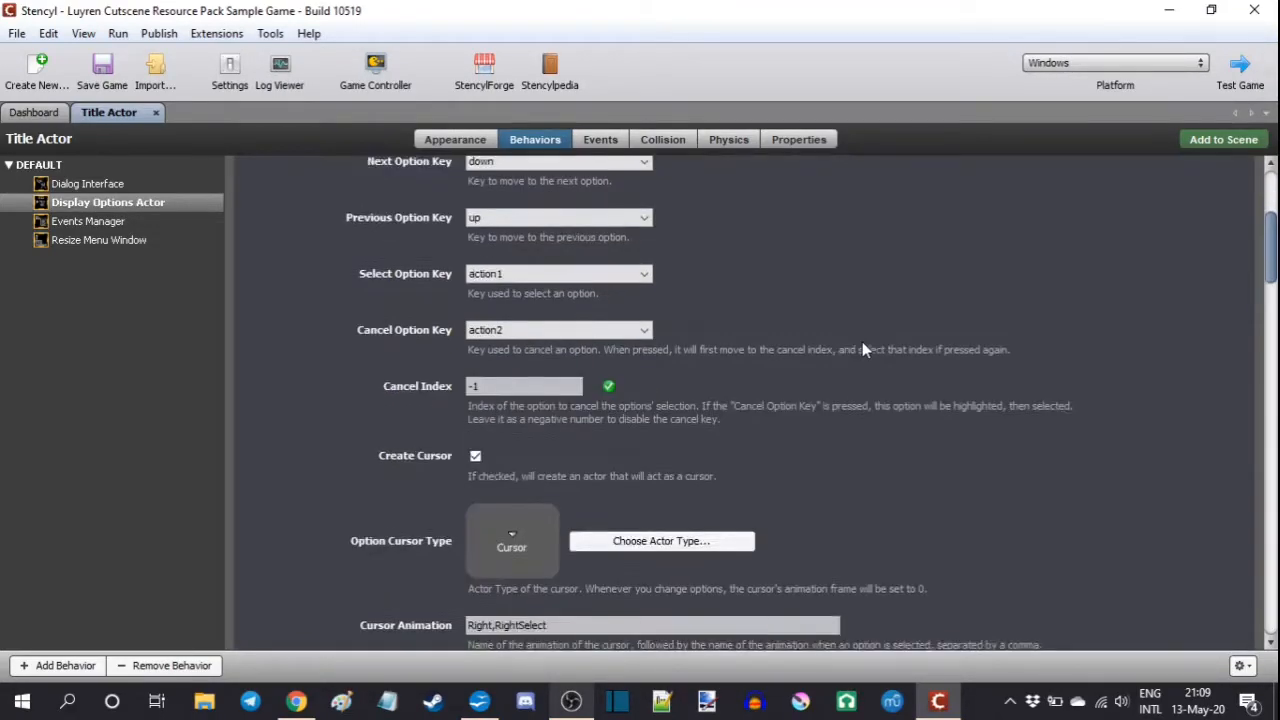
scroll(866, 347, down, 1)
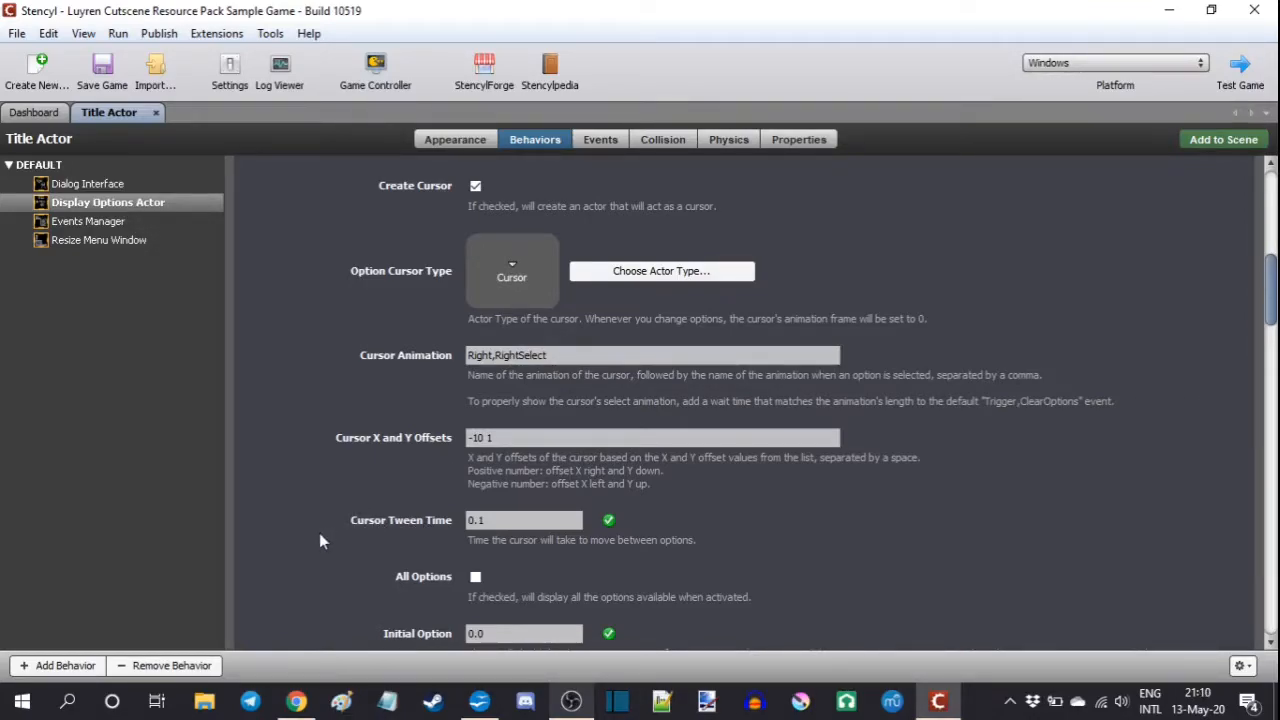
scroll(320, 515, down, 3)
scroll(318, 510, down, 3)
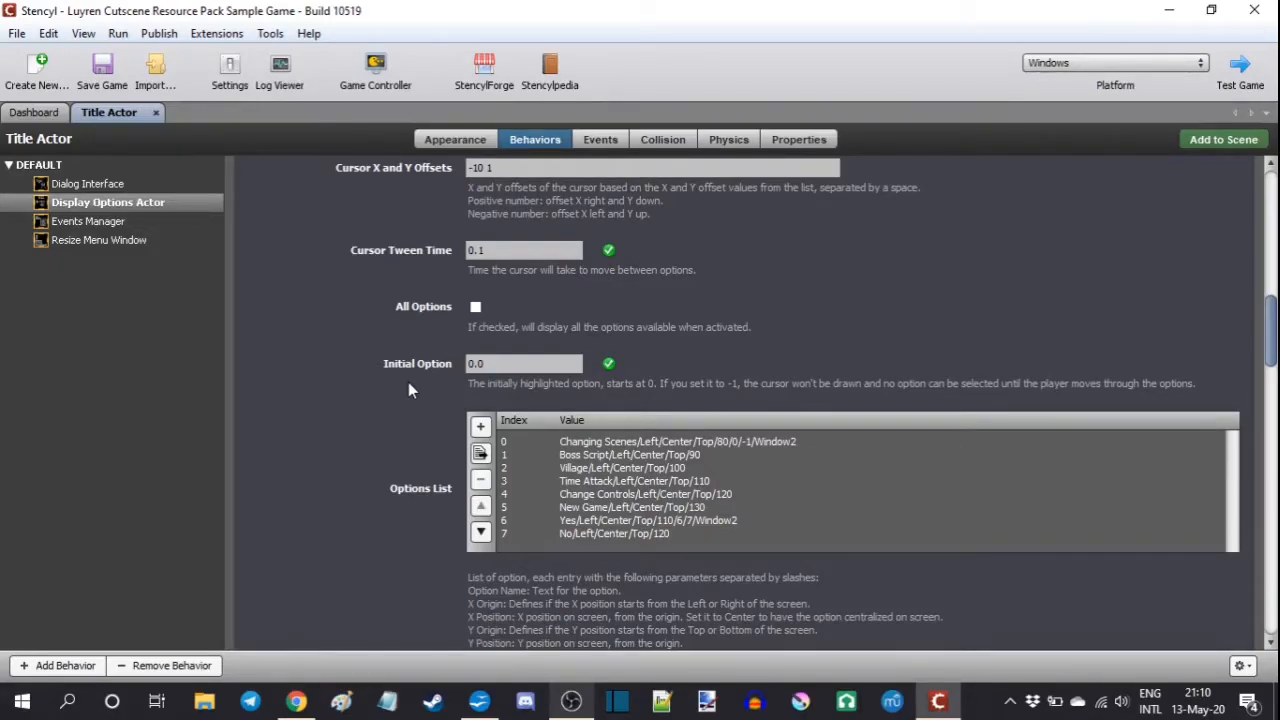
scroll(409, 389, down, 3)
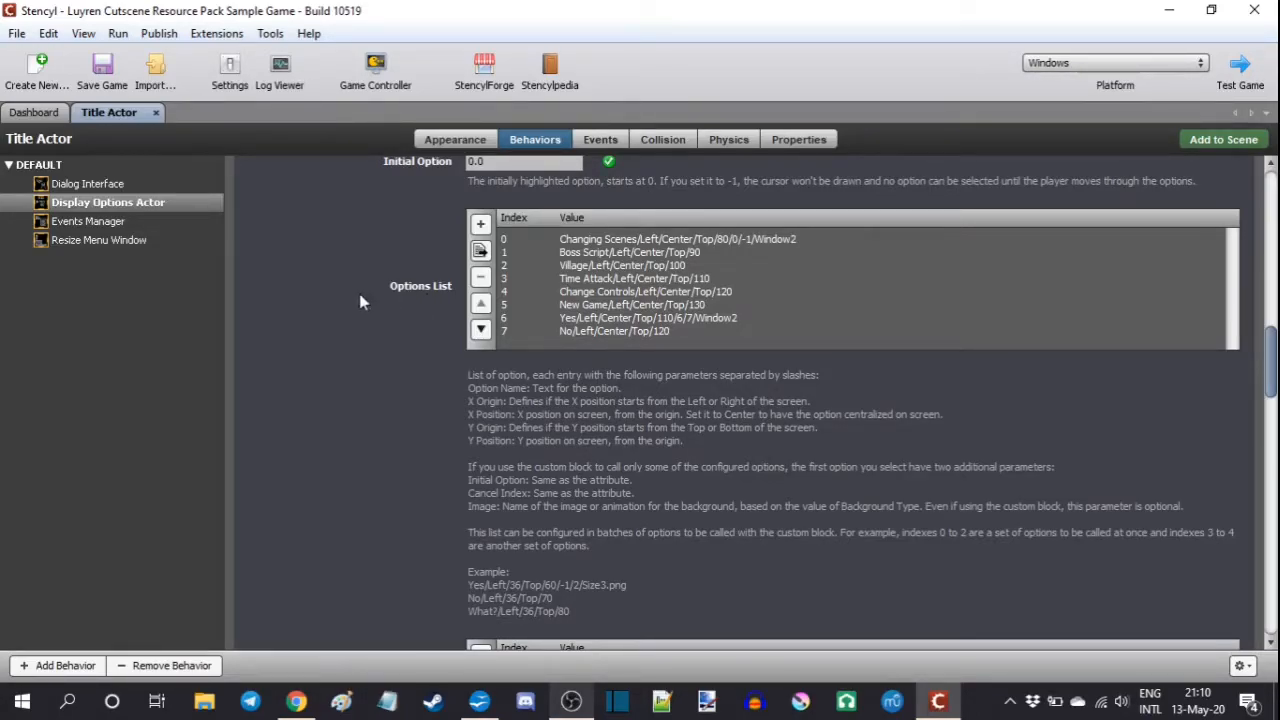
scroll(355, 335, down, 5)
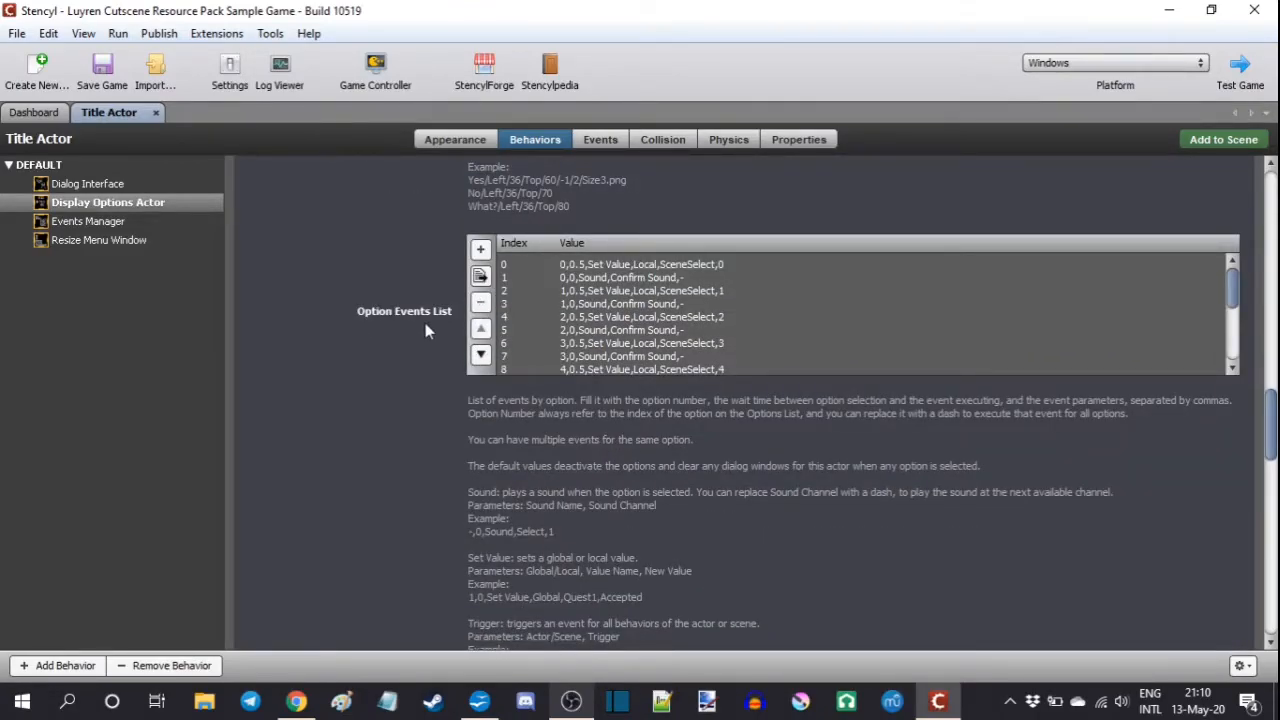
scroll(356, 345, up, 8)
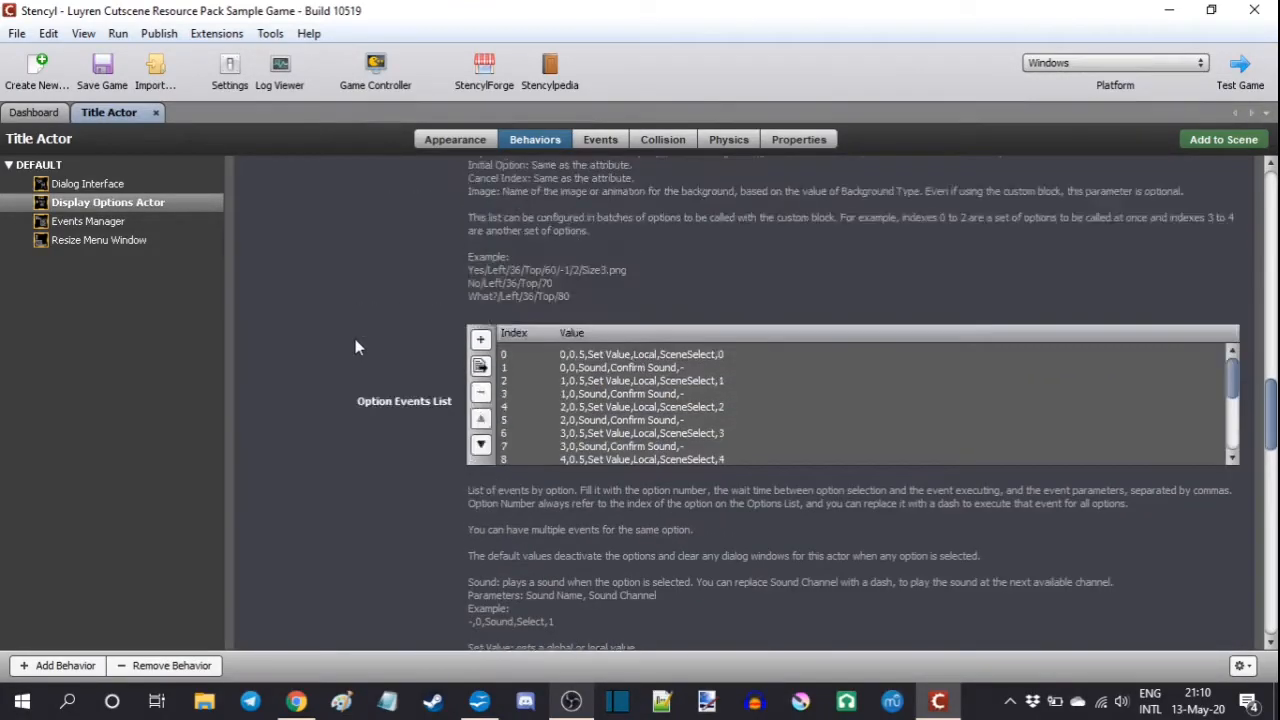
scroll(355, 345, down, 2)
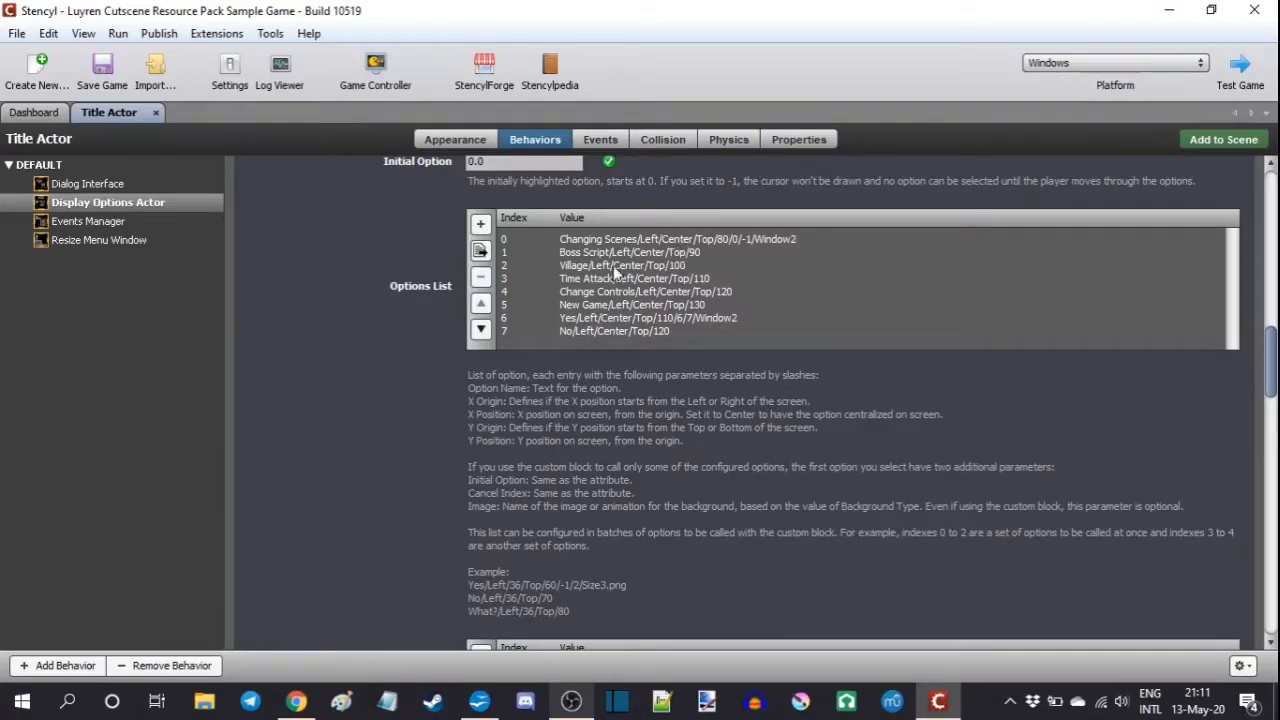
scroll(380, 355, up, 2)
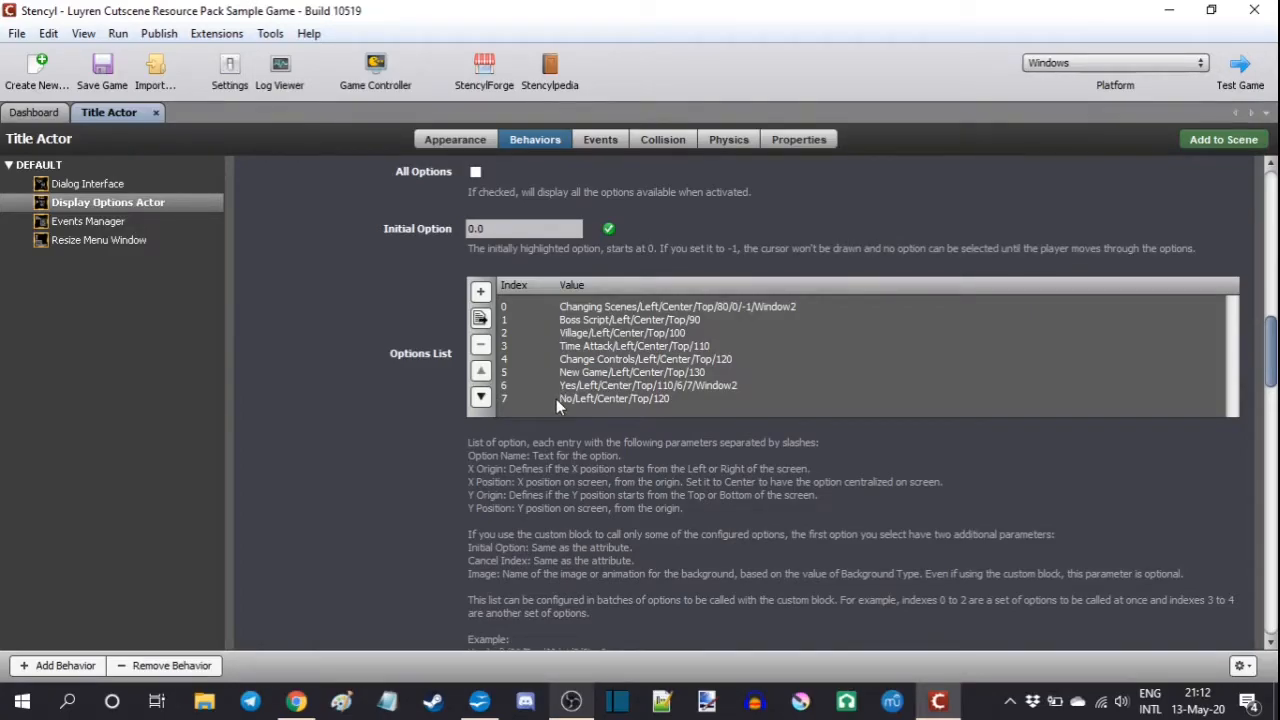
Step: Examine the Title Actor's Events Manager event list, and compare it with the Options List and Option Events List in Display Options Actor
click(119, 222)
scroll(350, 335, down, 5)
scroll(350, 341, down, 10)
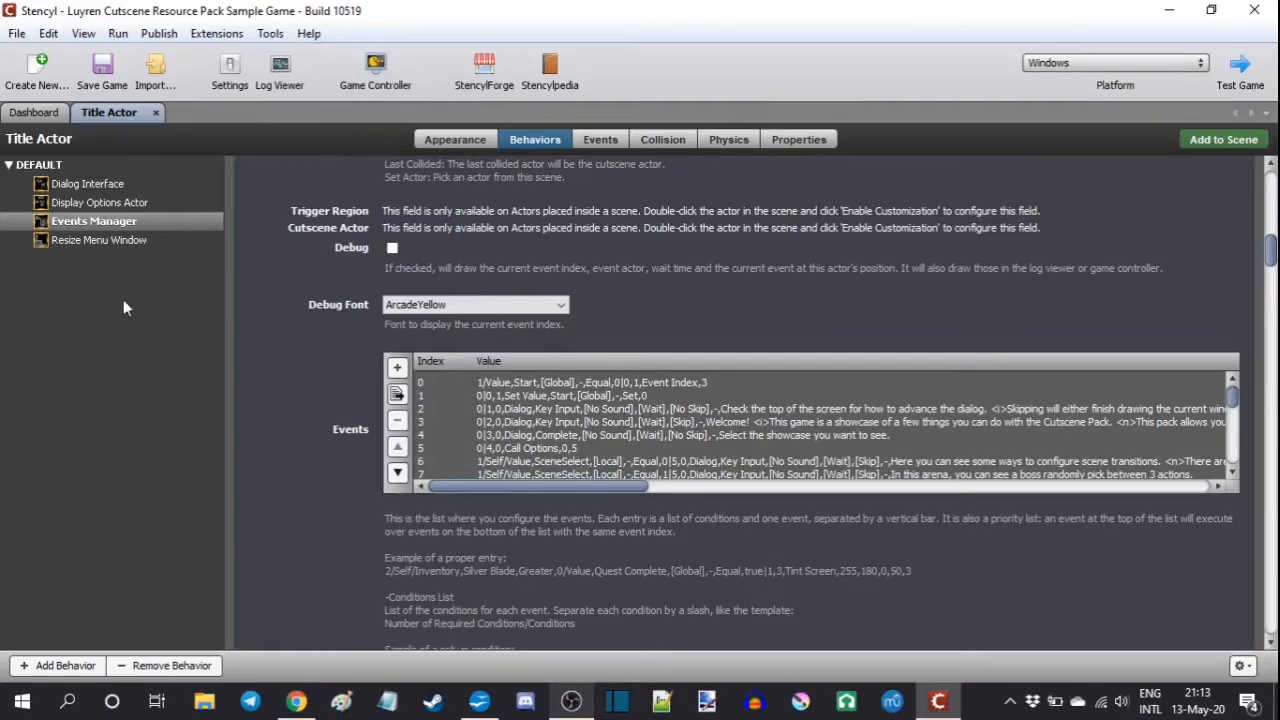
click(92, 203)
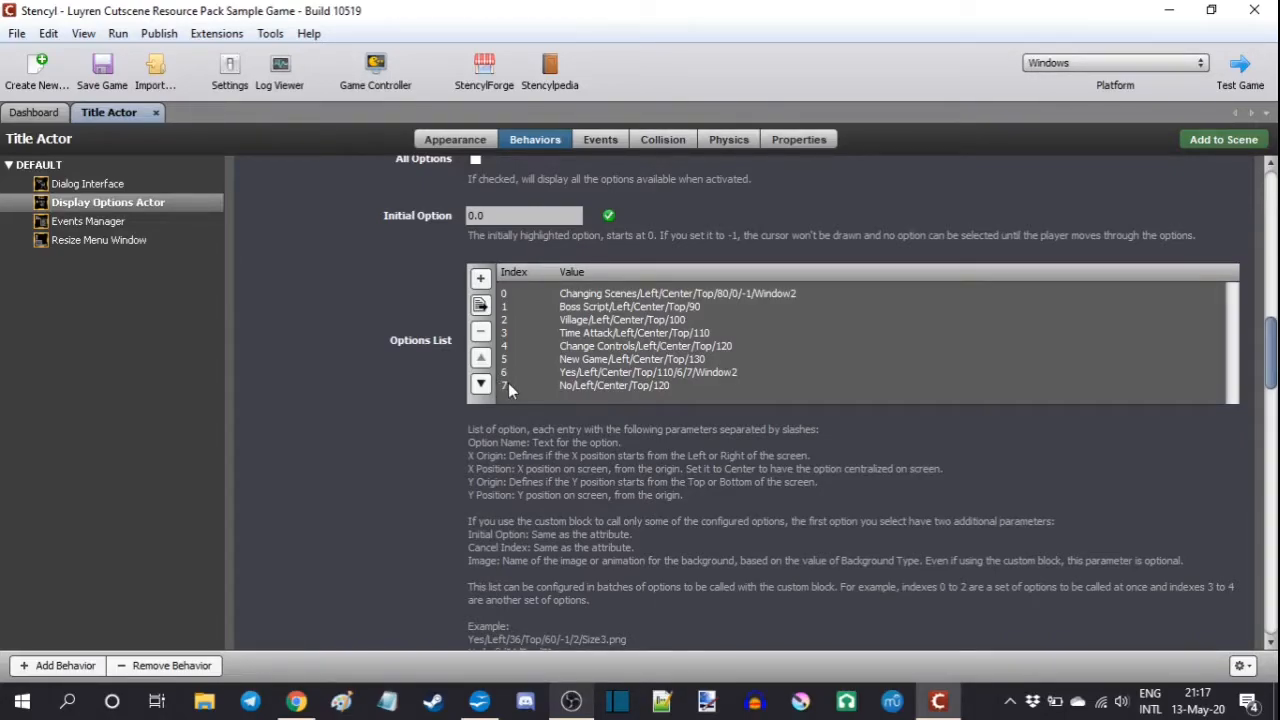
scroll(400, 399, down, 5)
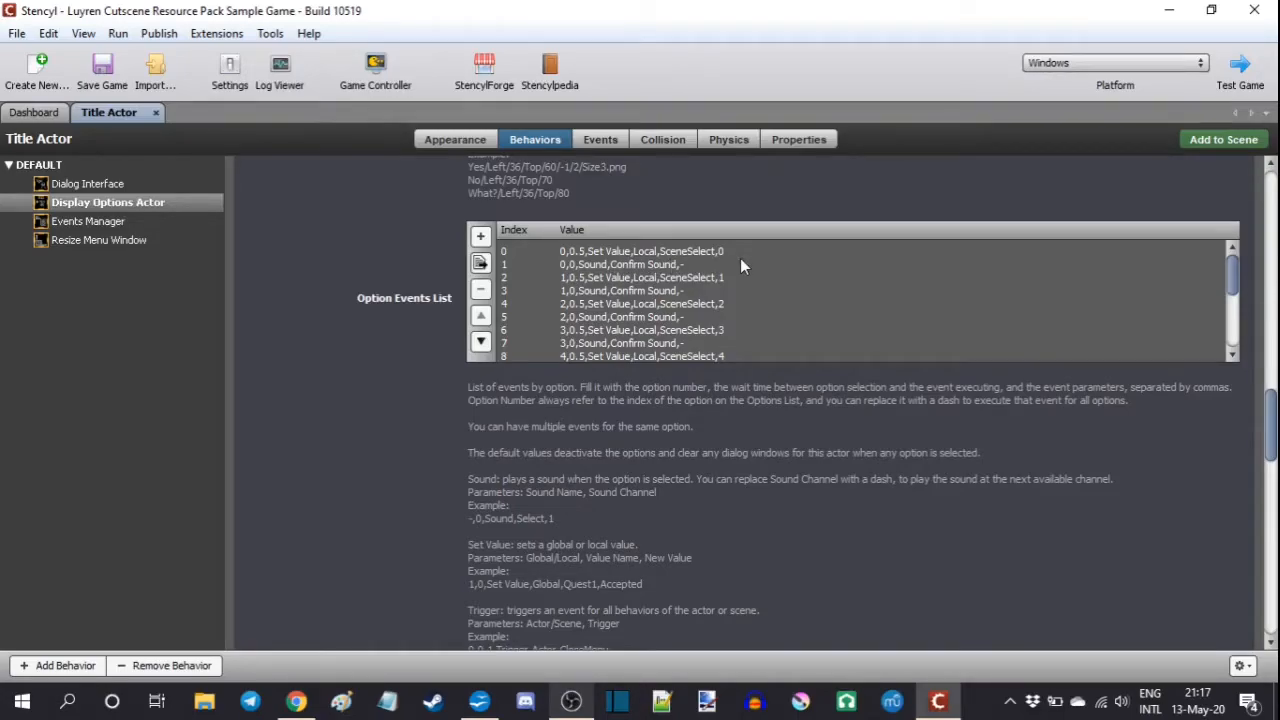
scroll(740, 258, down, 3)
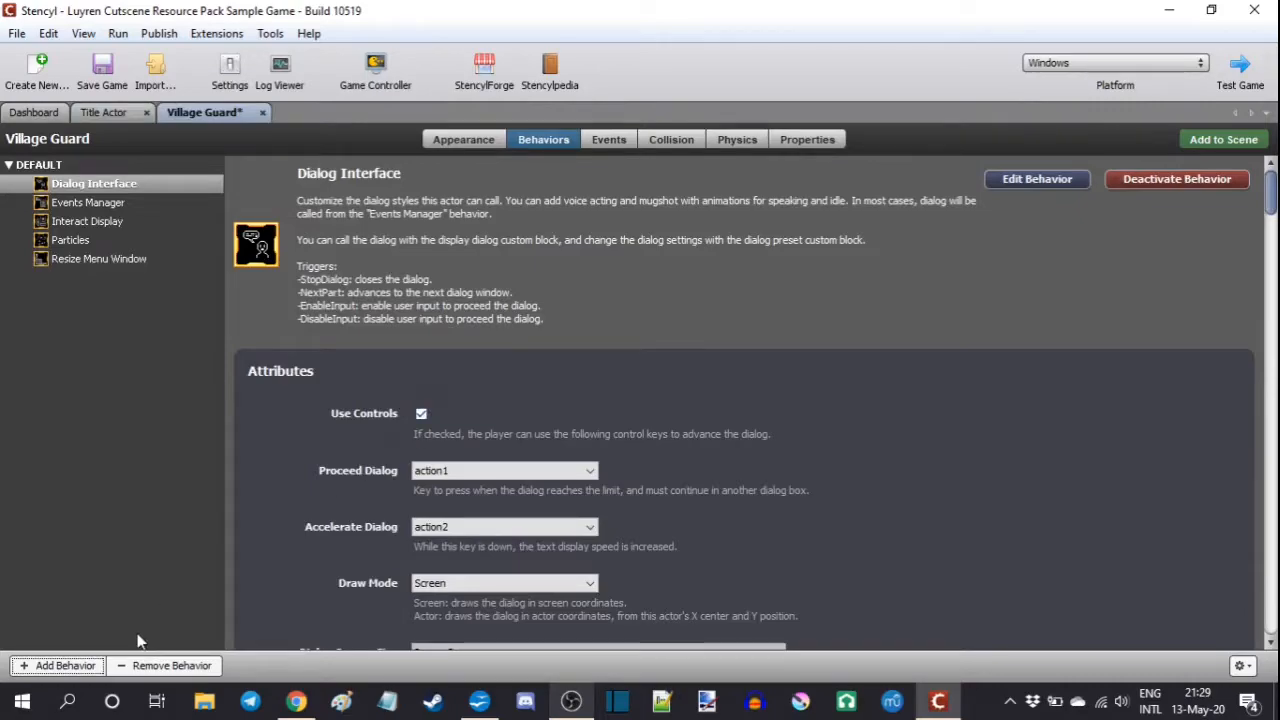
Step: Add the Display Options Actor behavior to the Village Guard
click(60, 665)
click(601, 487)
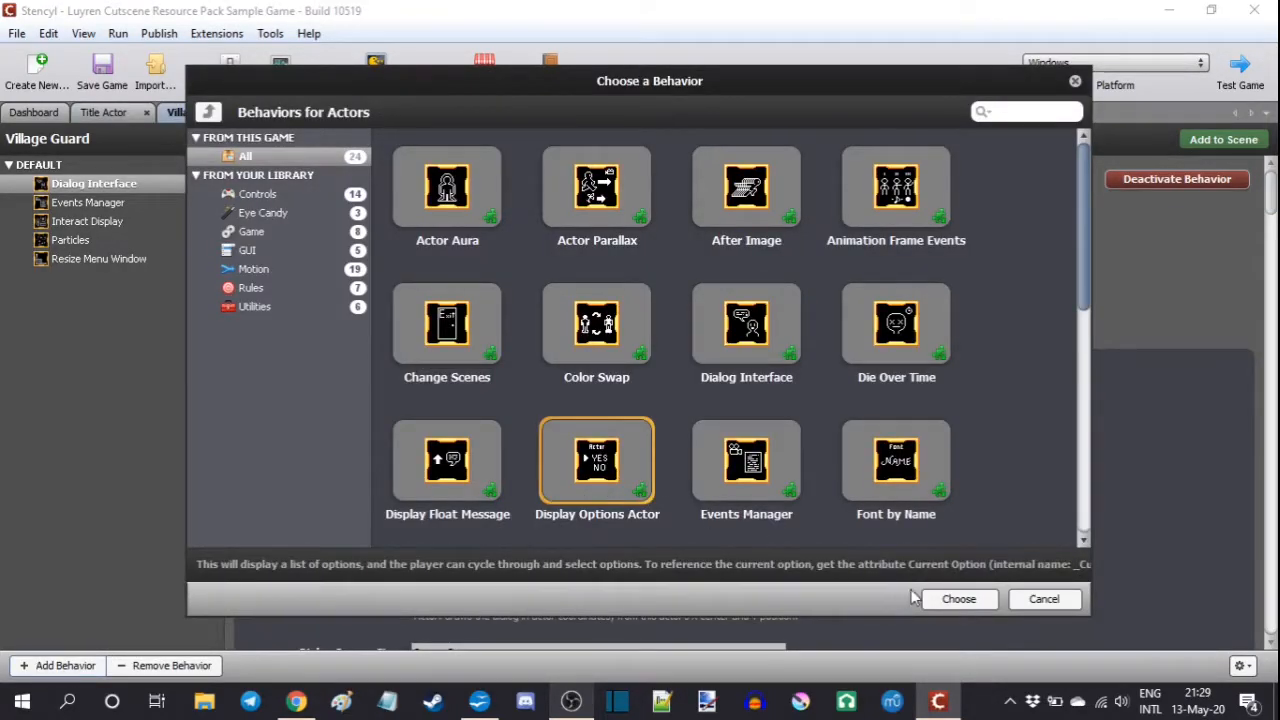
click(941, 597)
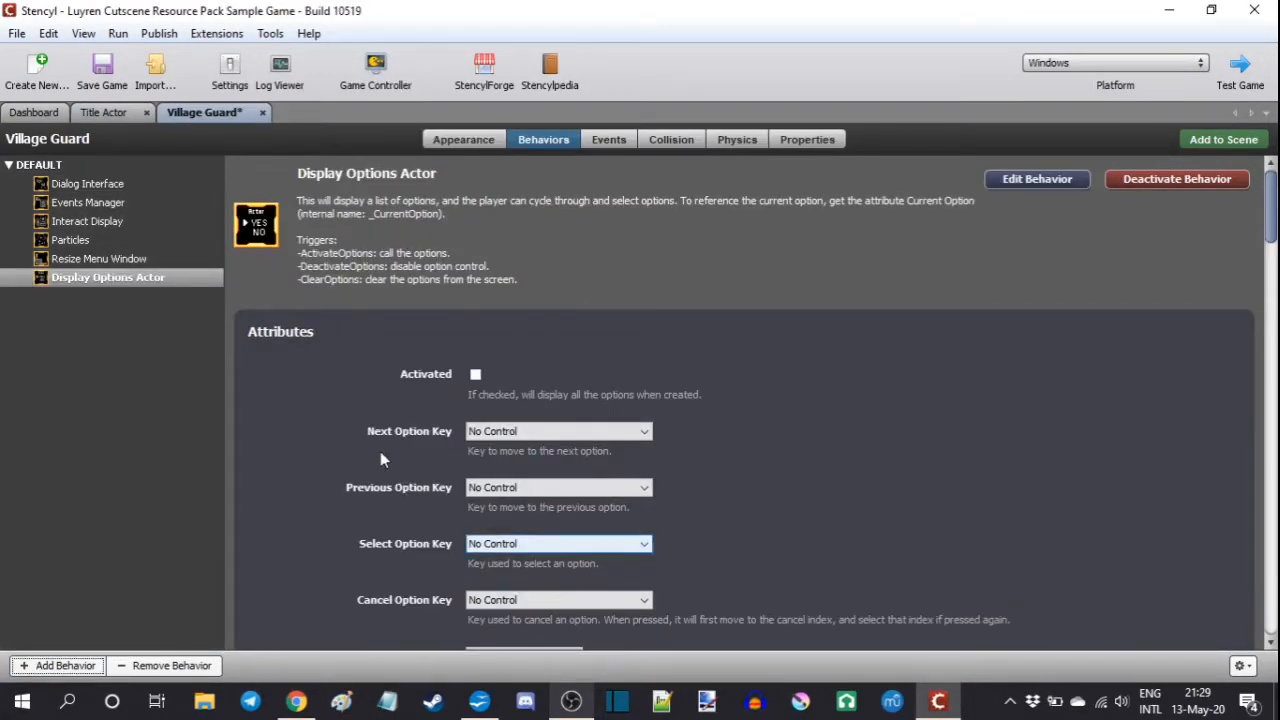
Step: Add a Text item "-,0,Sound,Select Sound,-" to the Village Guard's Option Events List
scroll(328, 405, down, 10)
scroll(318, 389, down, 15)
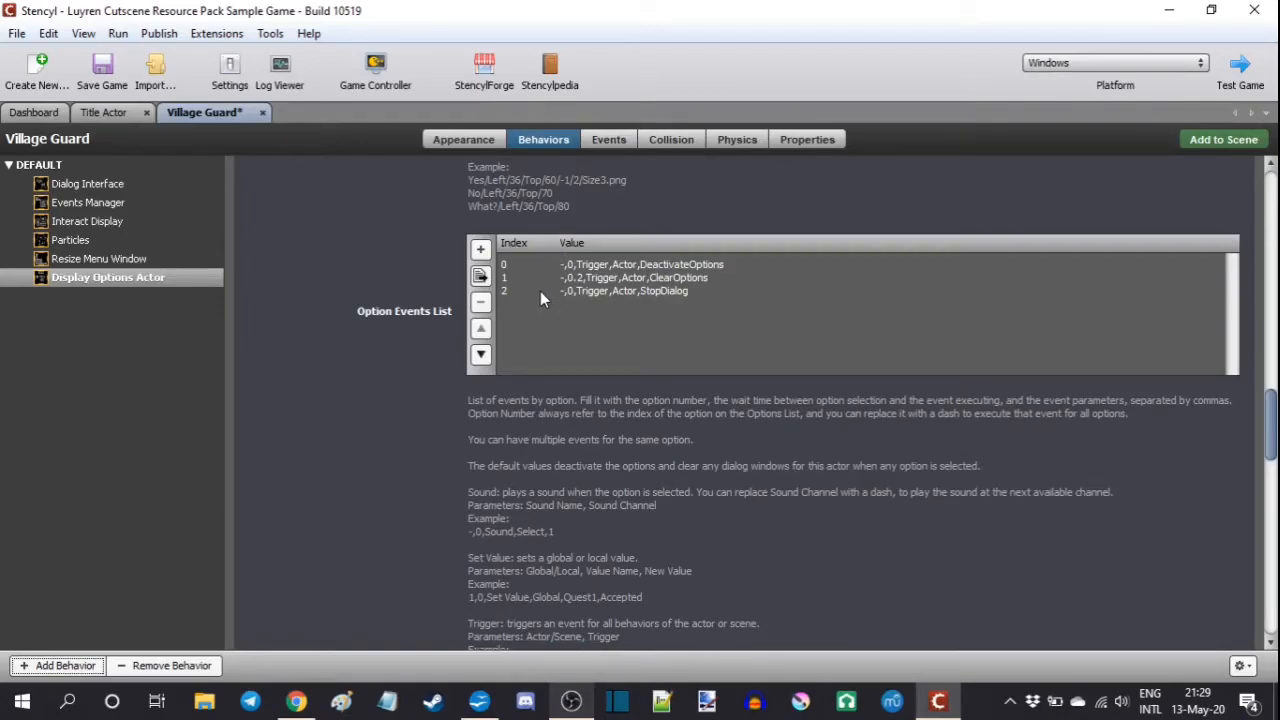
click(482, 251)
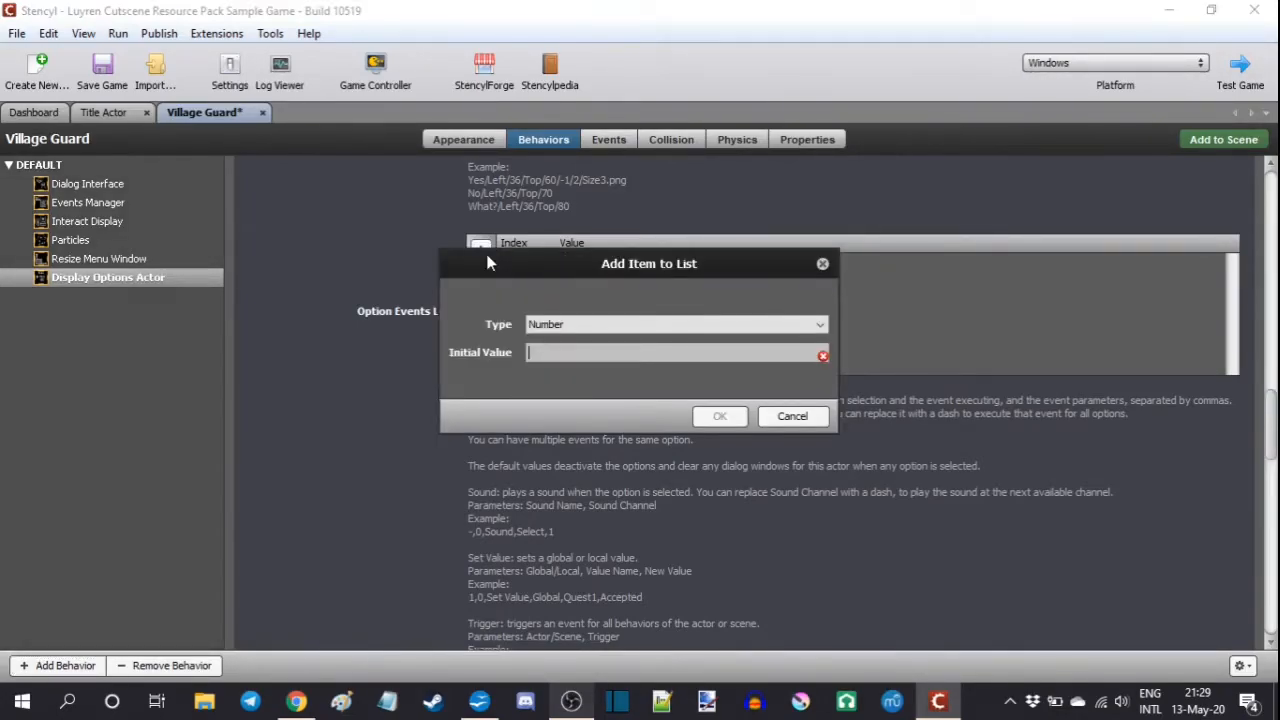
text(-,0,Sound,Select Sound,-)
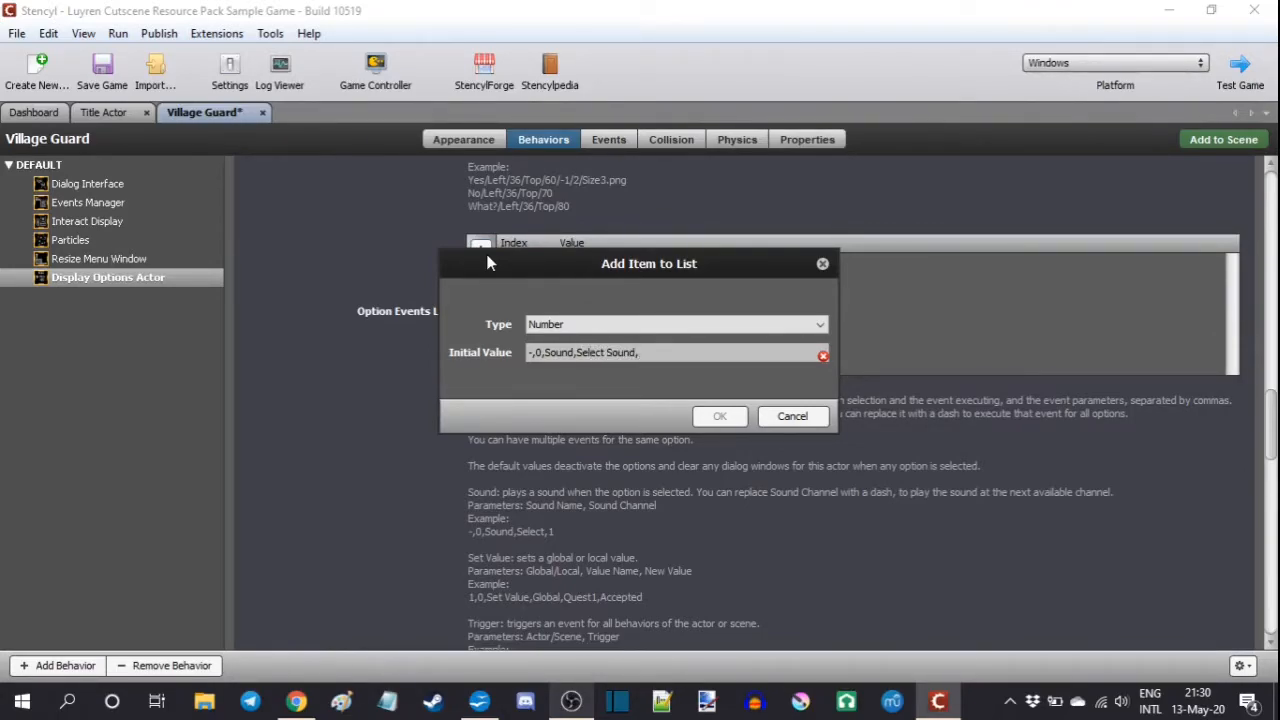
click(672, 328)
click(648, 354)
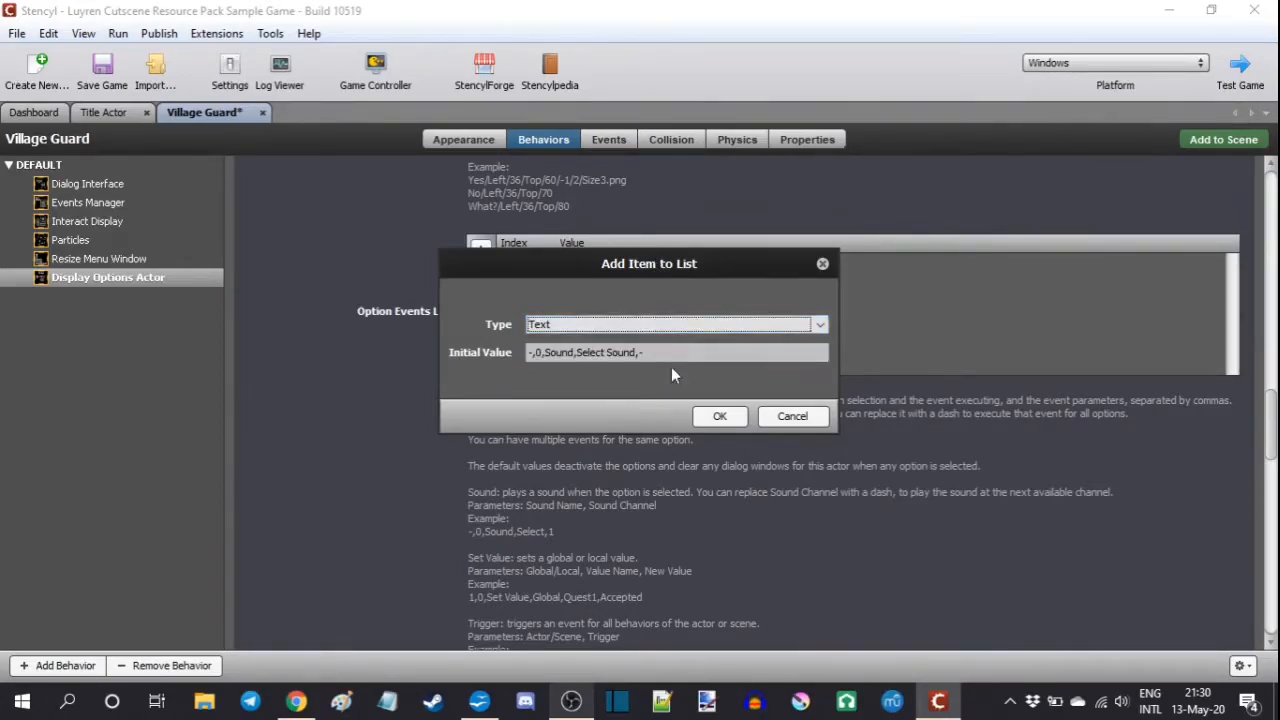
click(720, 418)
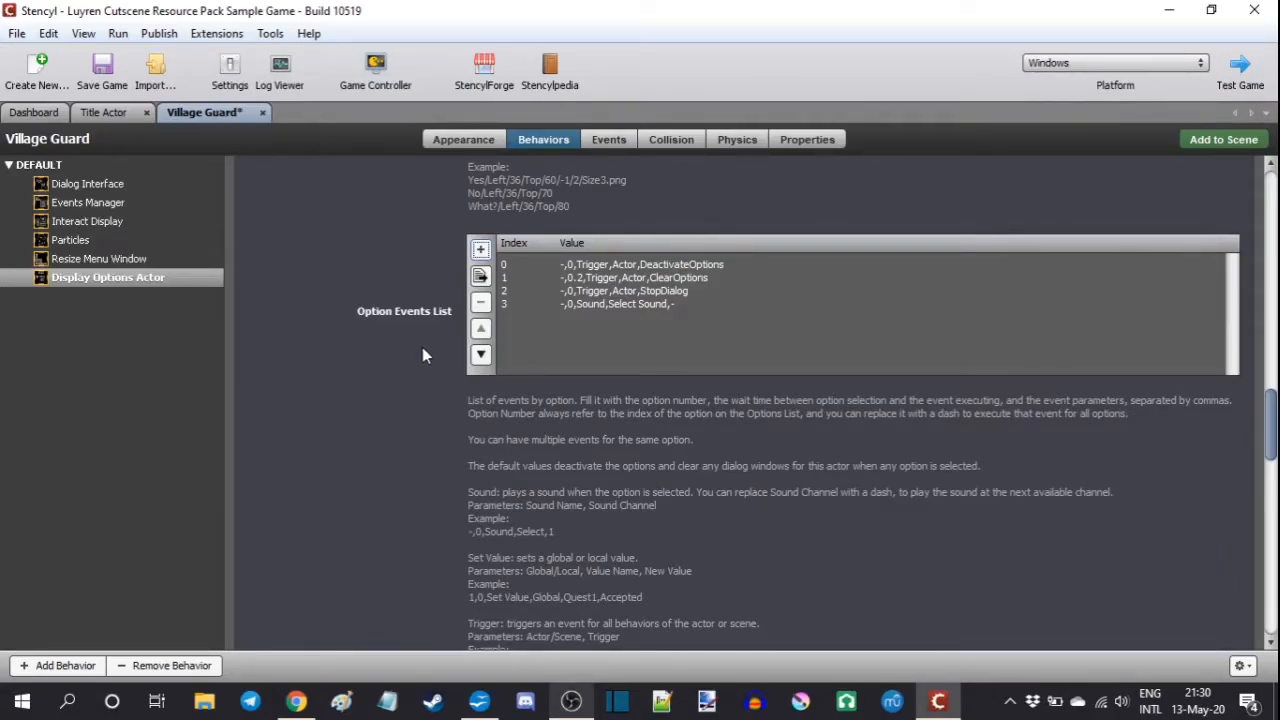
Step: Change the option number of the new Select Sound event to 1, making the entry "1,0,Sound,Select Sound,-"
double_click(582, 301)
drag(534, 355, 517, 355)
text(1)
key(Return)
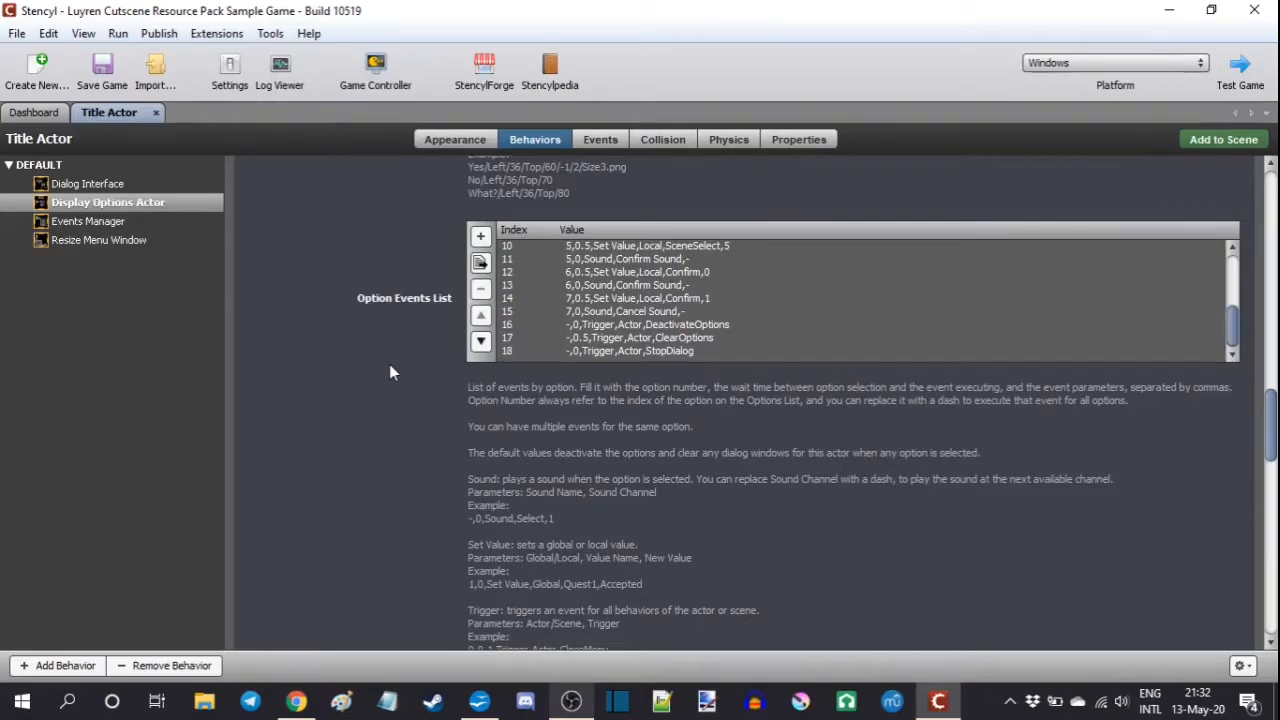
Step: Choose Actor Variable as the Background Mode in the Title Actor's Display Options Actor behavior
scroll(389, 364, down, 2)
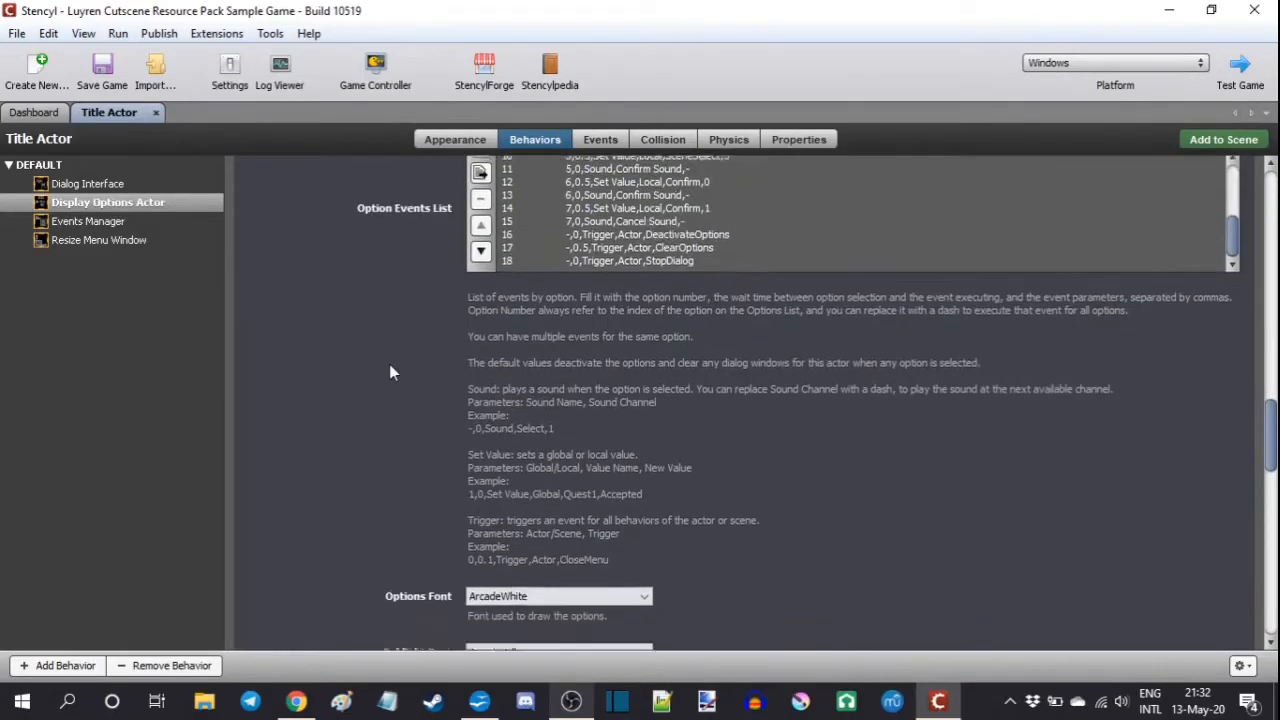
scroll(389, 364, down, 6)
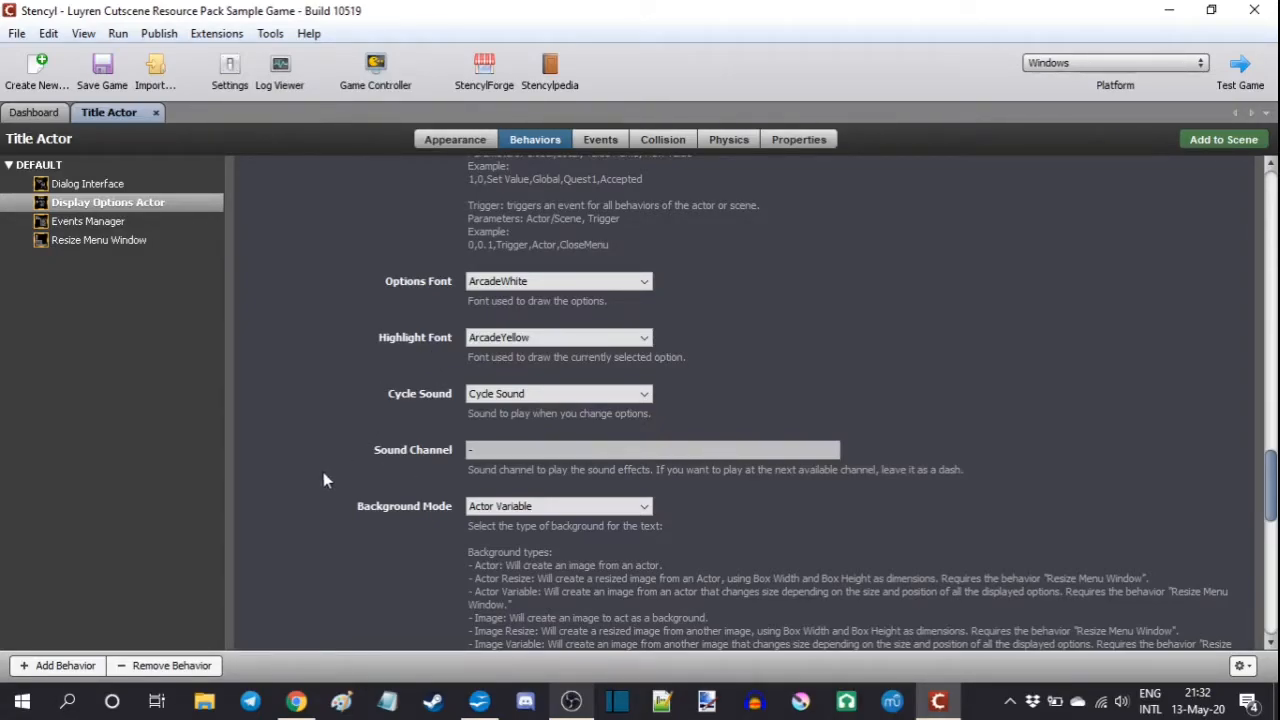
scroll(323, 478, down, 3)
scroll(323, 478, down, 1)
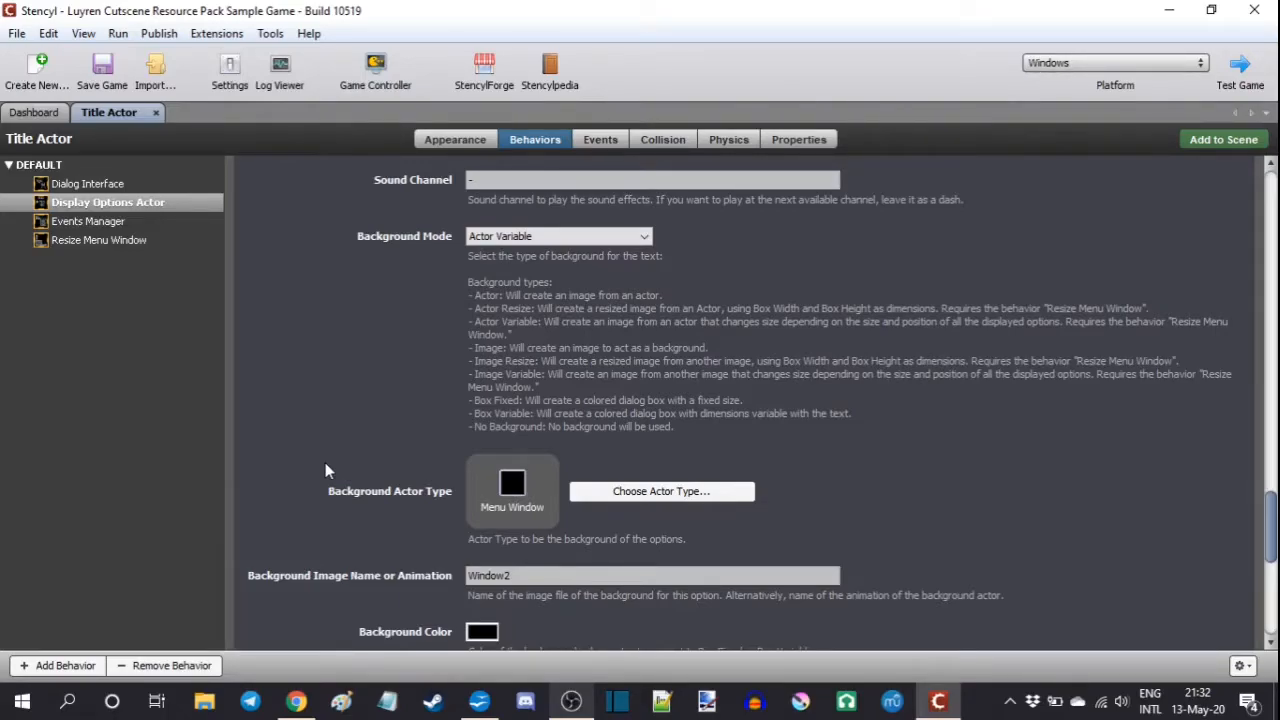
click(545, 238)
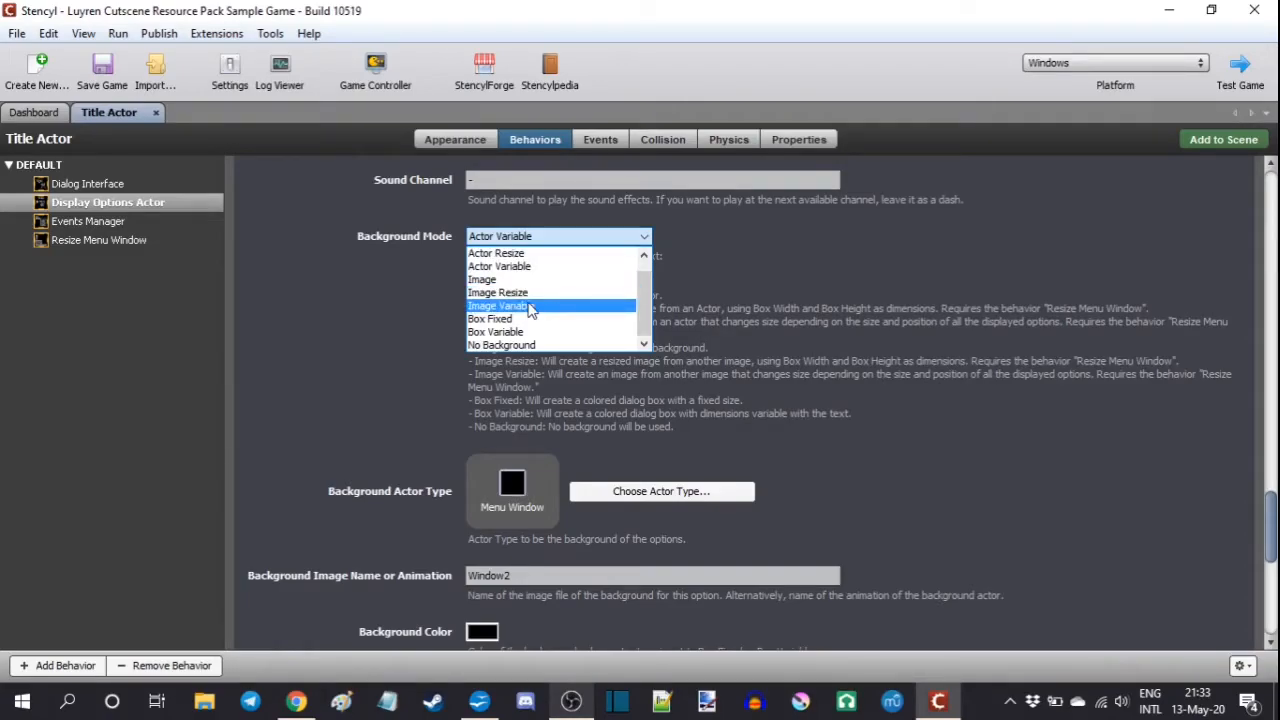
click(500, 267)
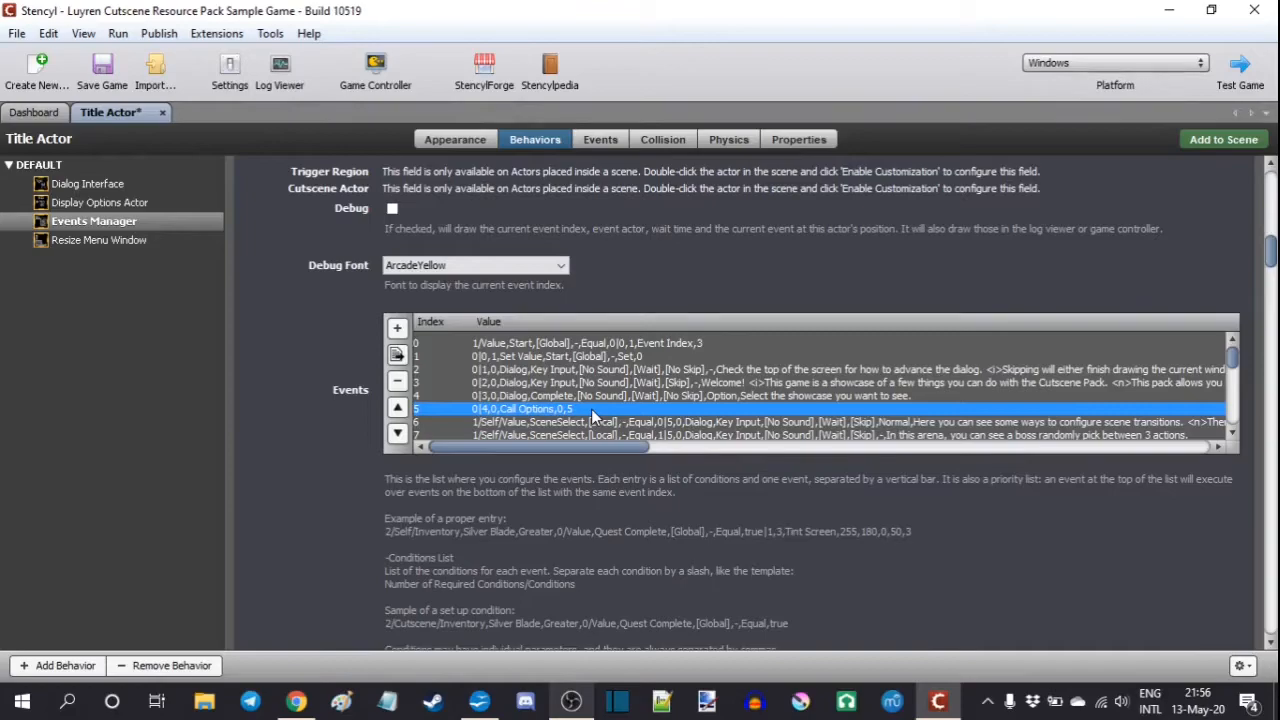
Step: Examine the Title Actor's opening dialog events in Events Manager and the Option preset in the Dialog Interface behavior
click(540, 398)
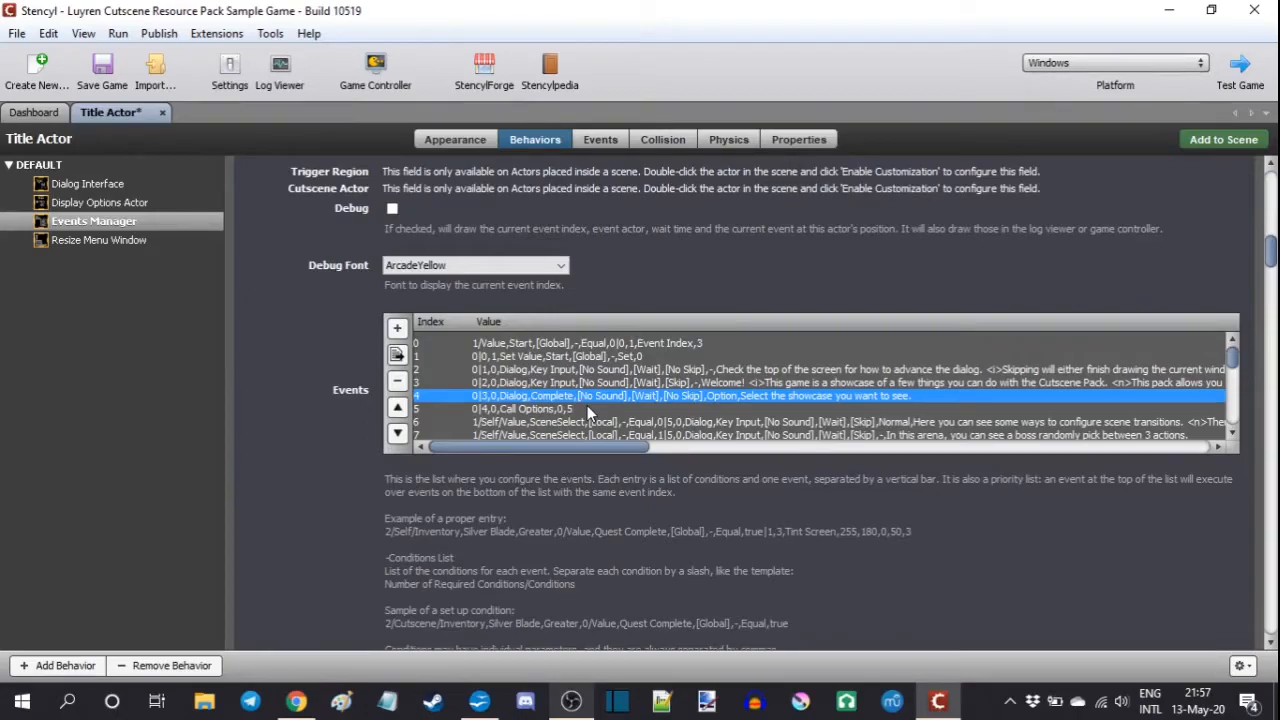
click(594, 370)
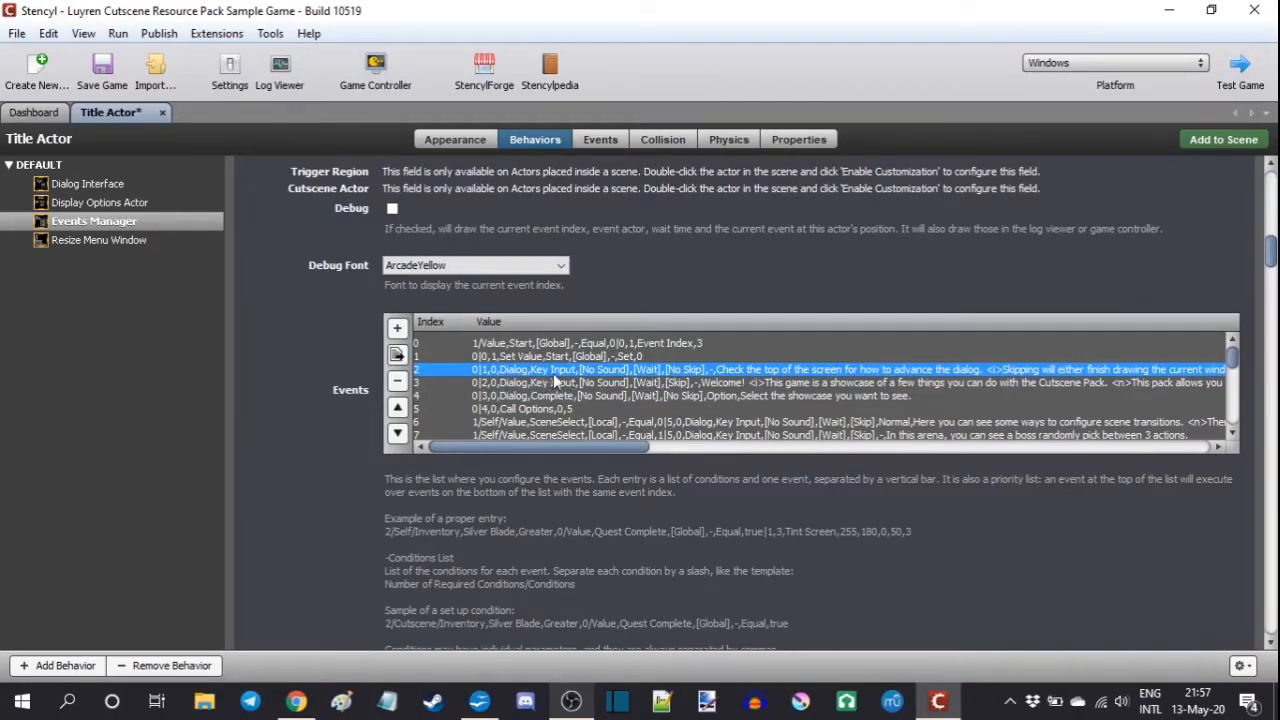
click(552, 386)
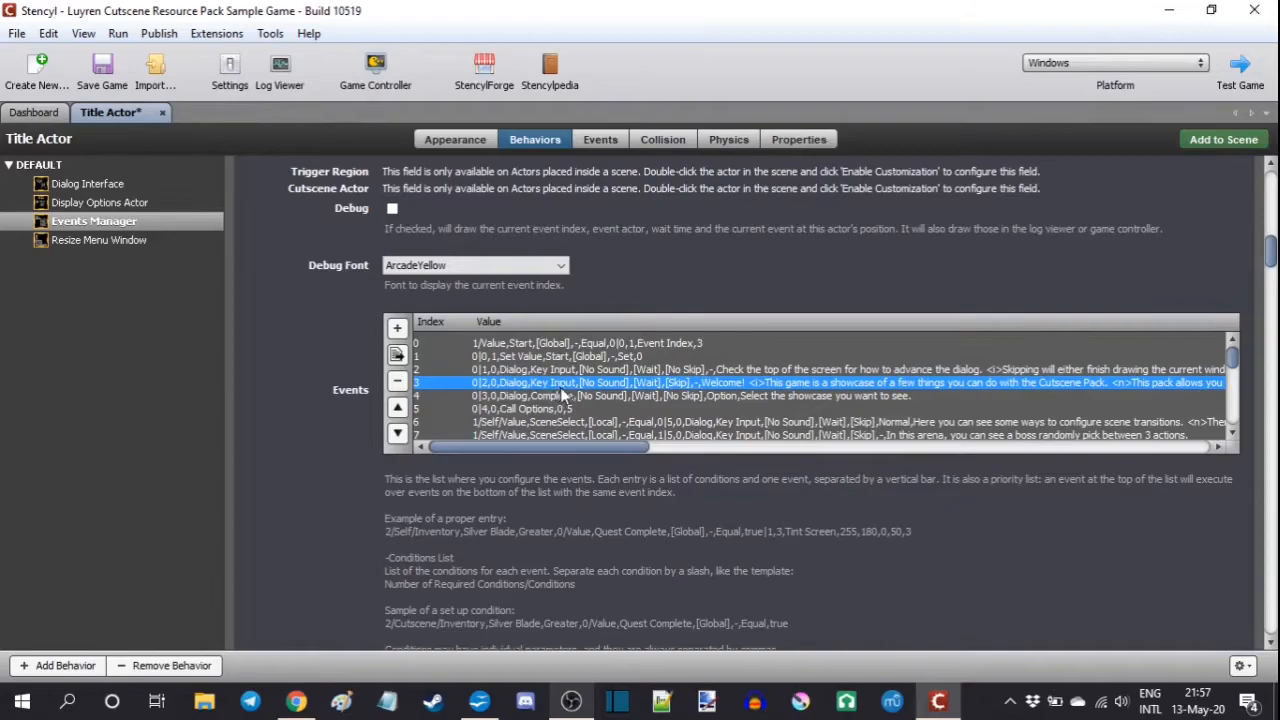
click(569, 397)
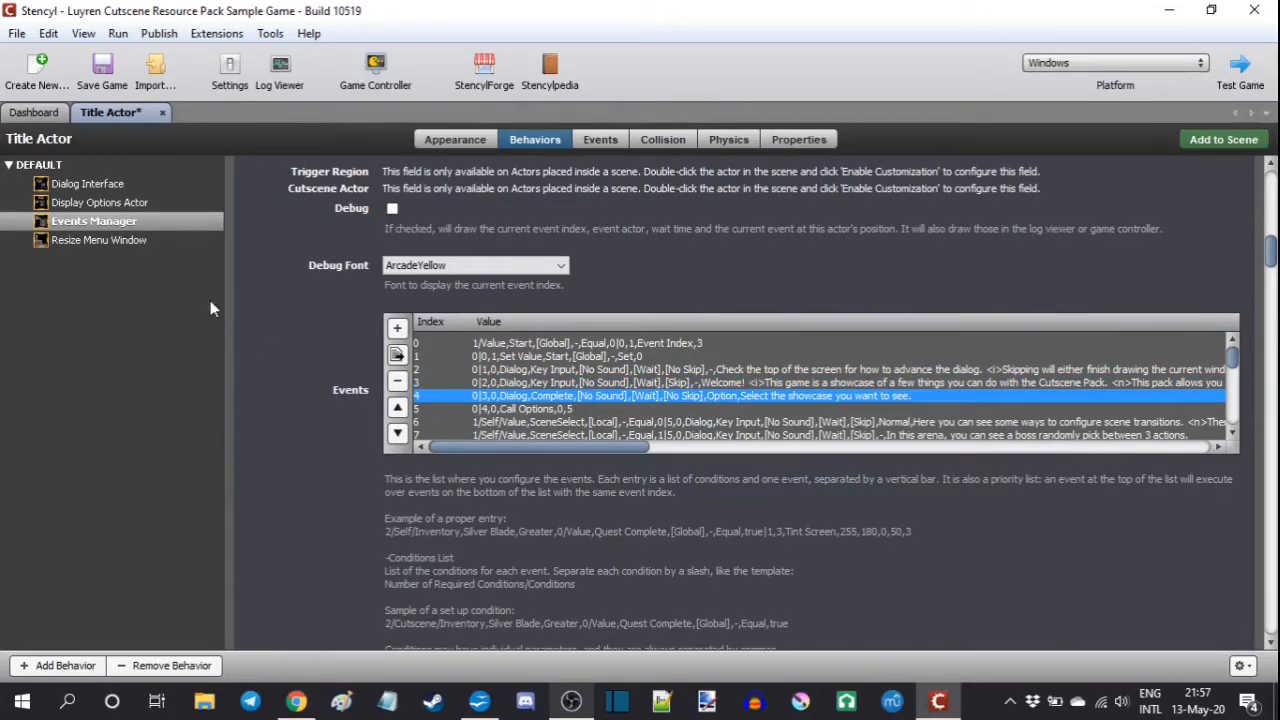
click(97, 186)
click(436, 318)
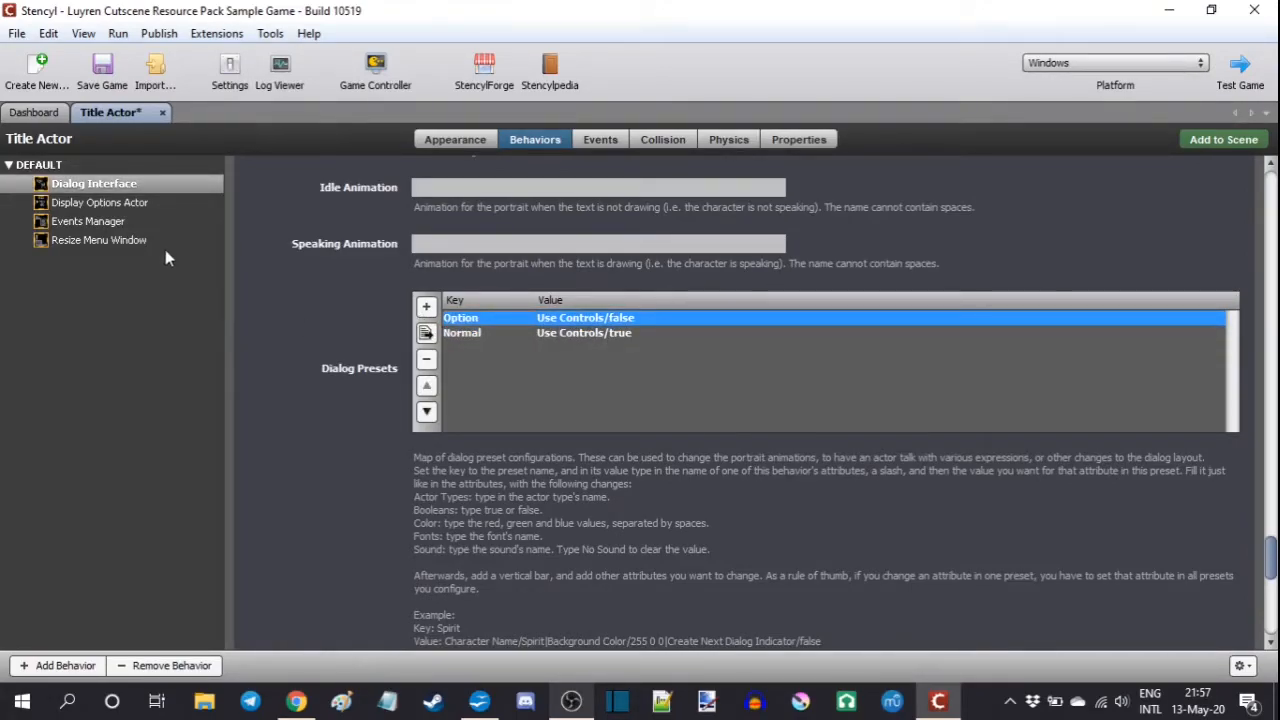
click(118, 222)
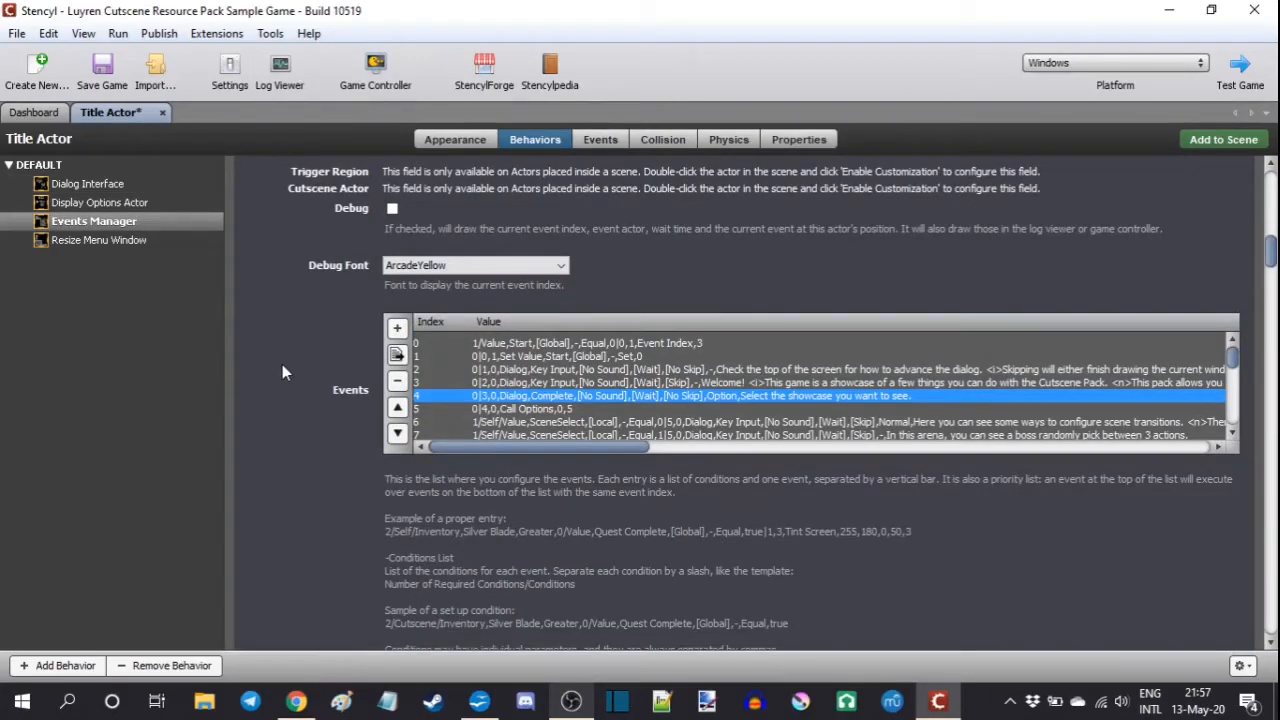
Step: Set the wait time of the StopDialog trigger in the Title Actor's Option Events List to 0.5, making it "-,0.5,Trigger,Actor,StopDialog"
click(121, 202)
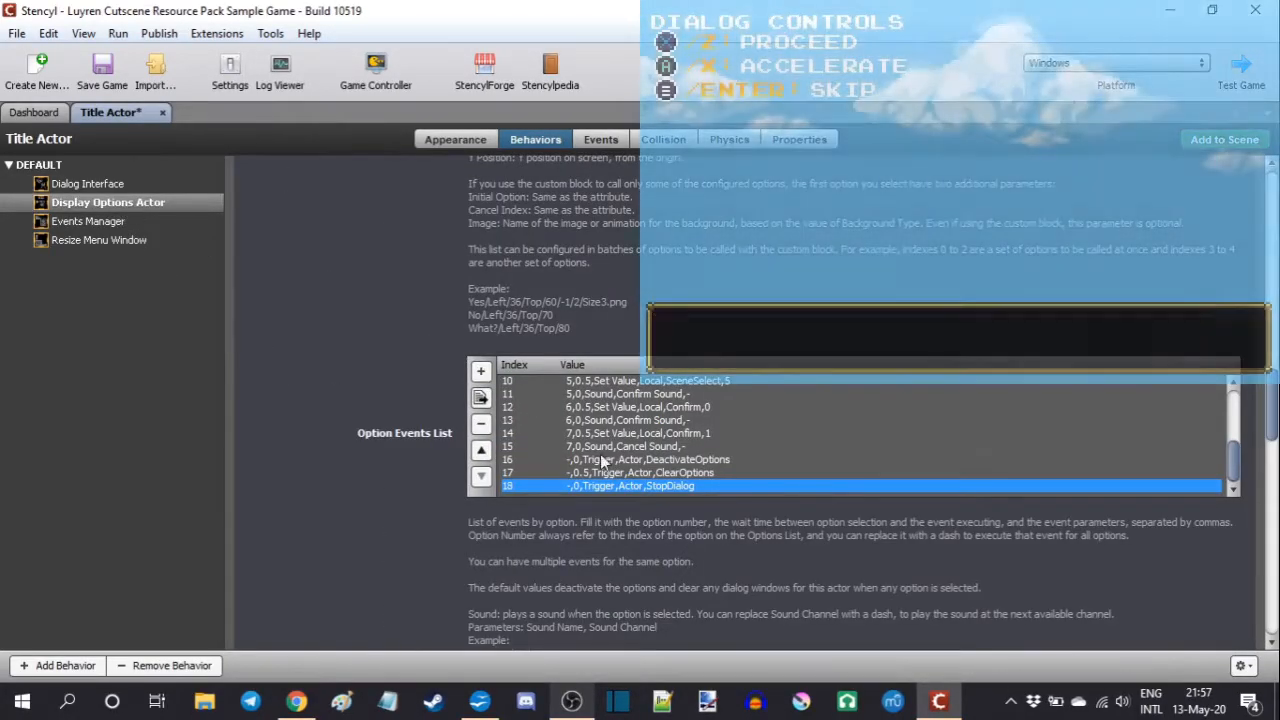
double_click(622, 488)
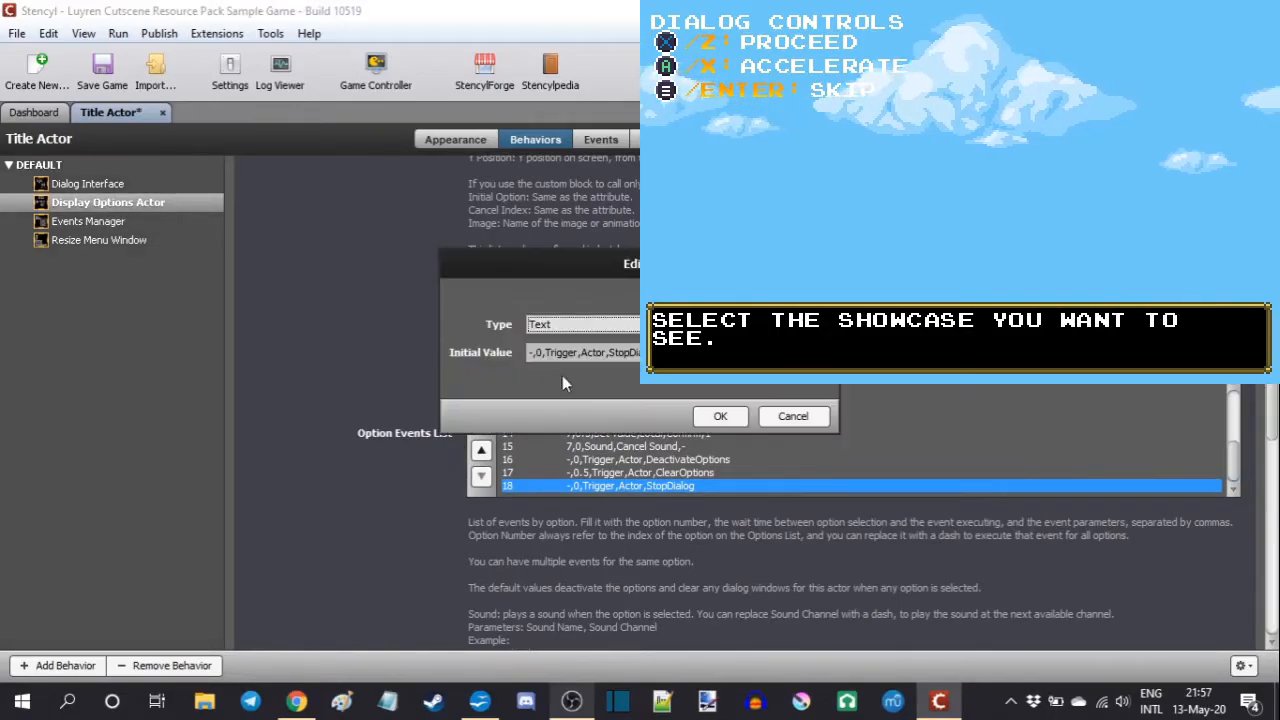
text(.5)
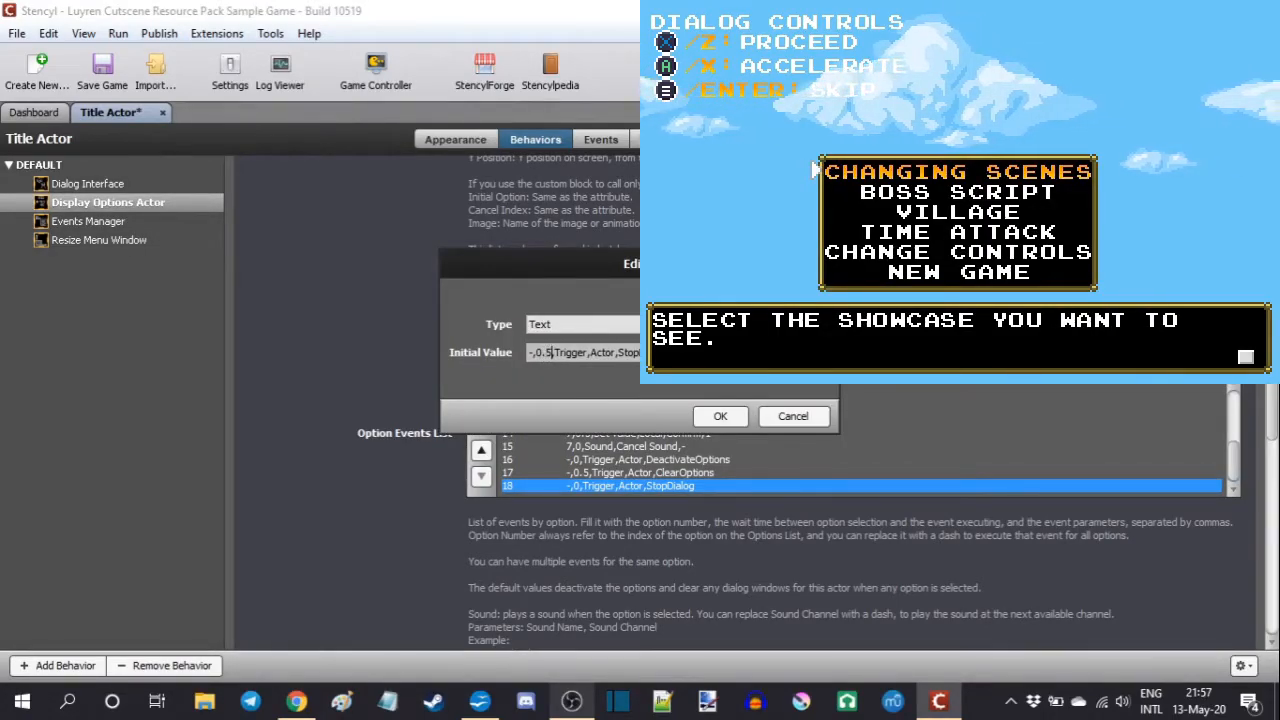
key(Return)
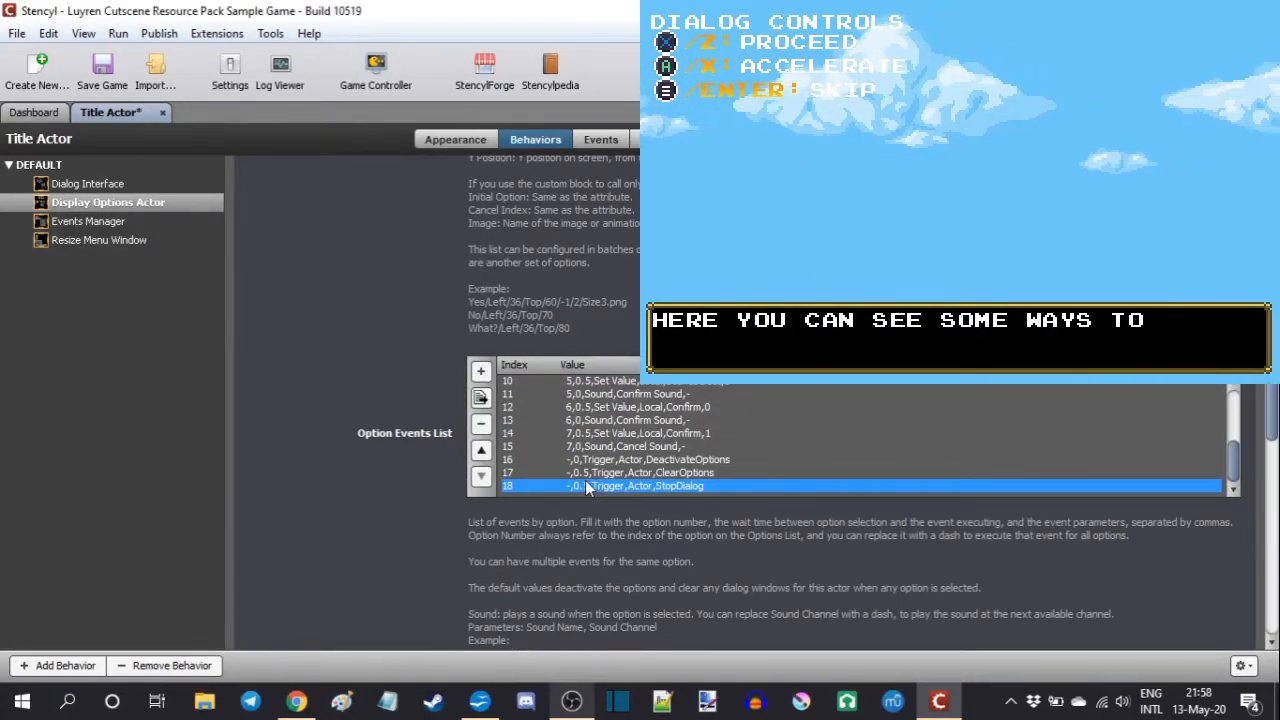
click(595, 473)
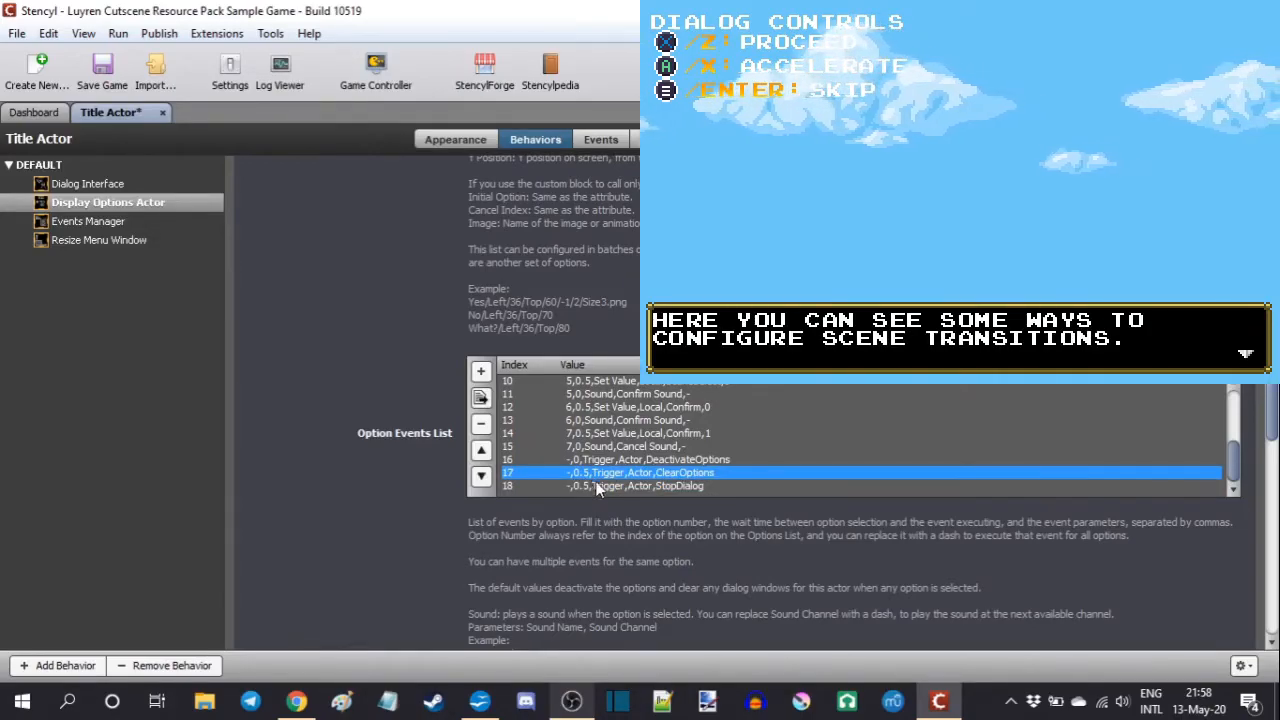
click(588, 487)
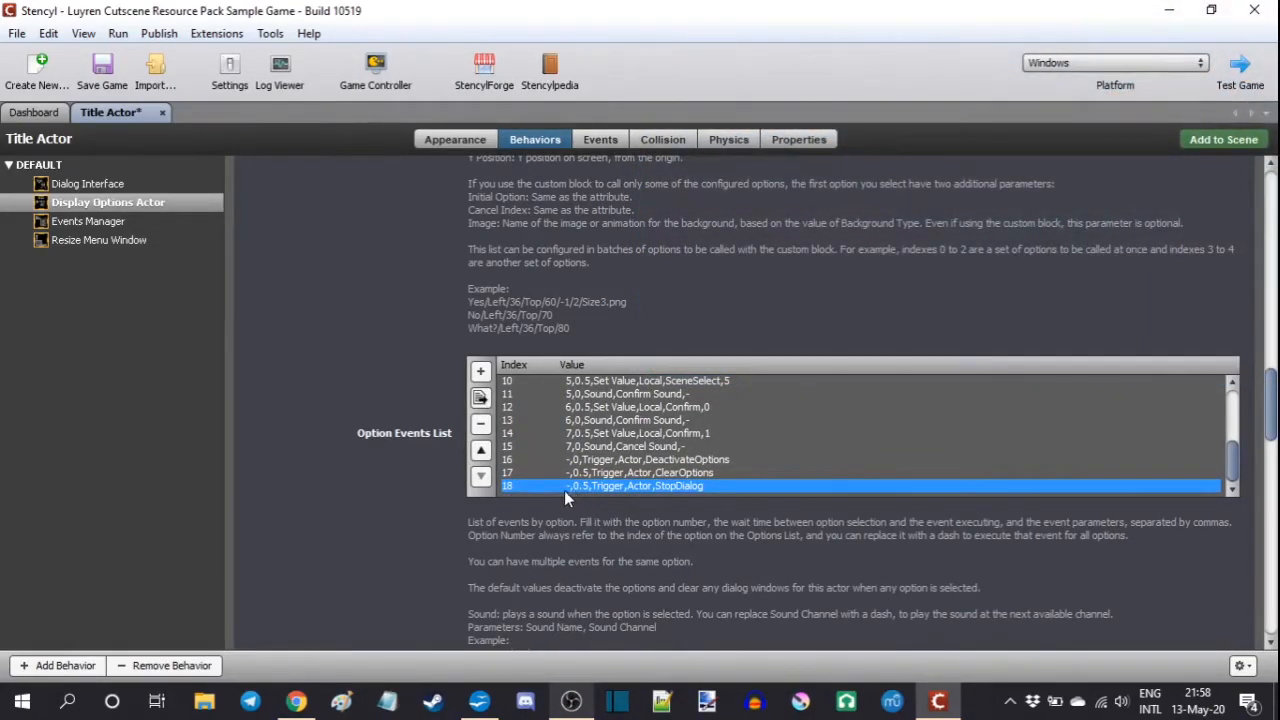
Step: Examine the scene transitions dialog event that uses the Normal preset and that preset's entry in the Dialog Presets list
click(113, 224)
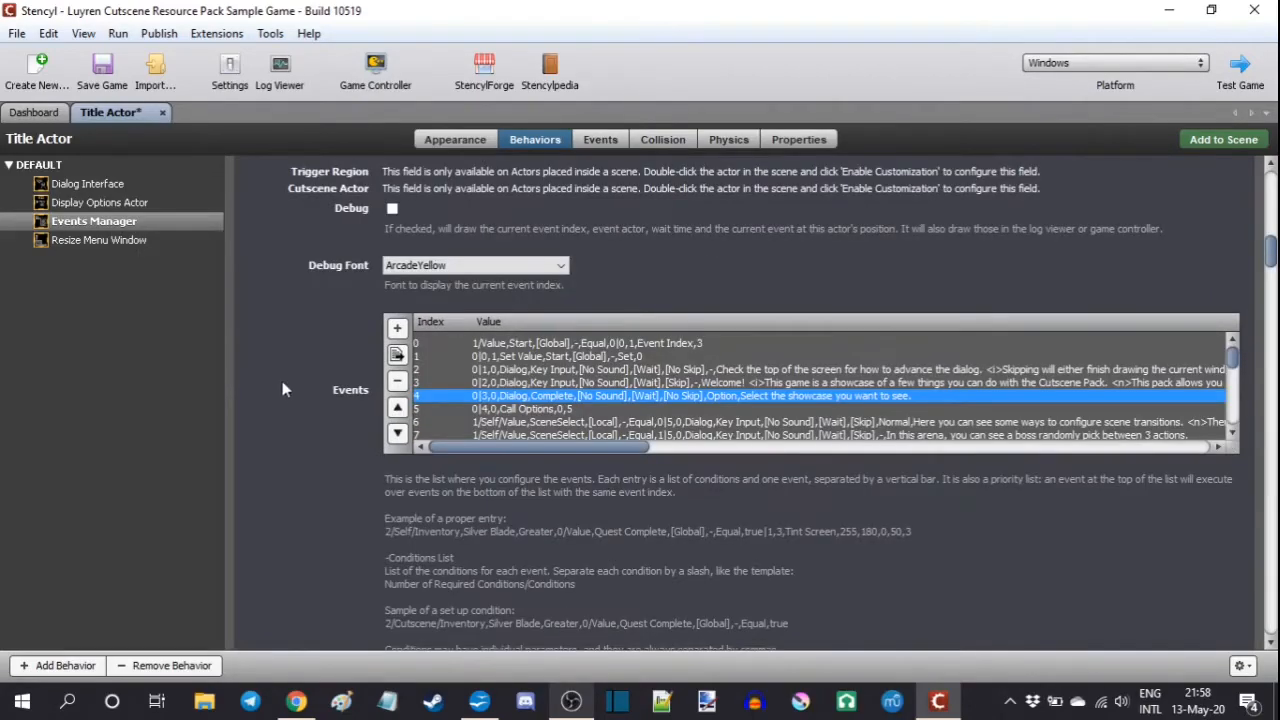
click(852, 422)
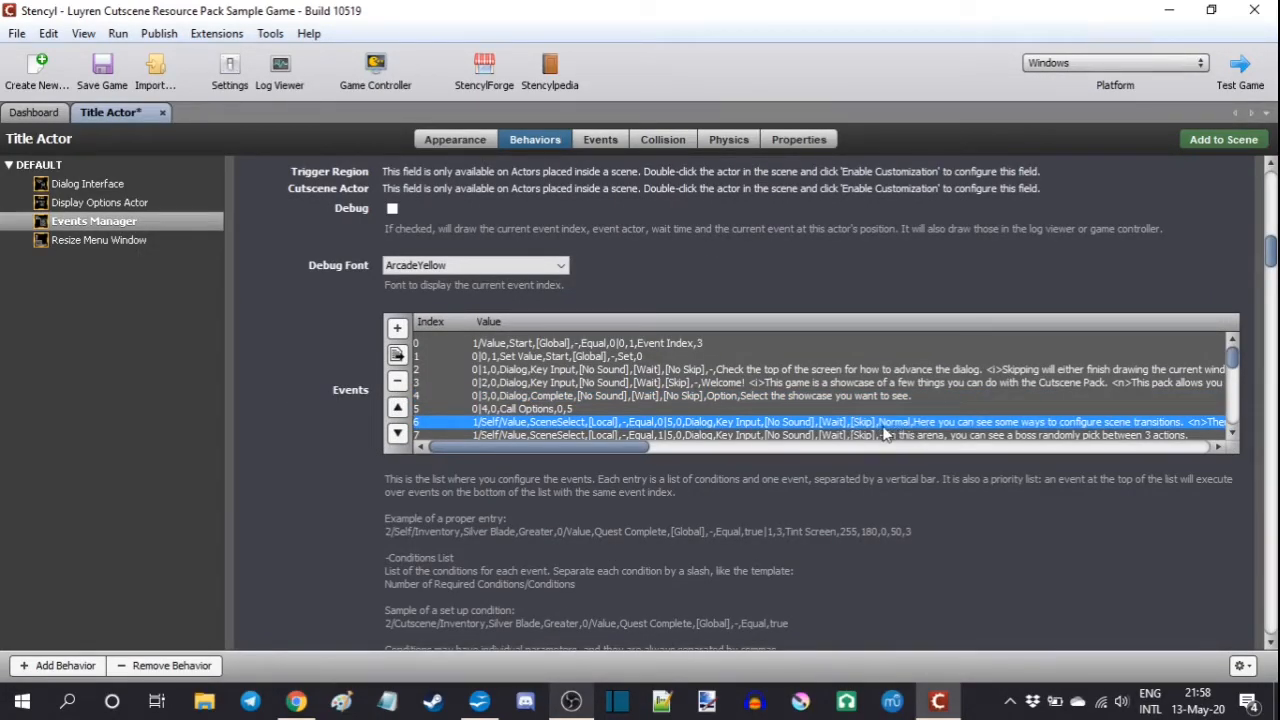
click(102, 183)
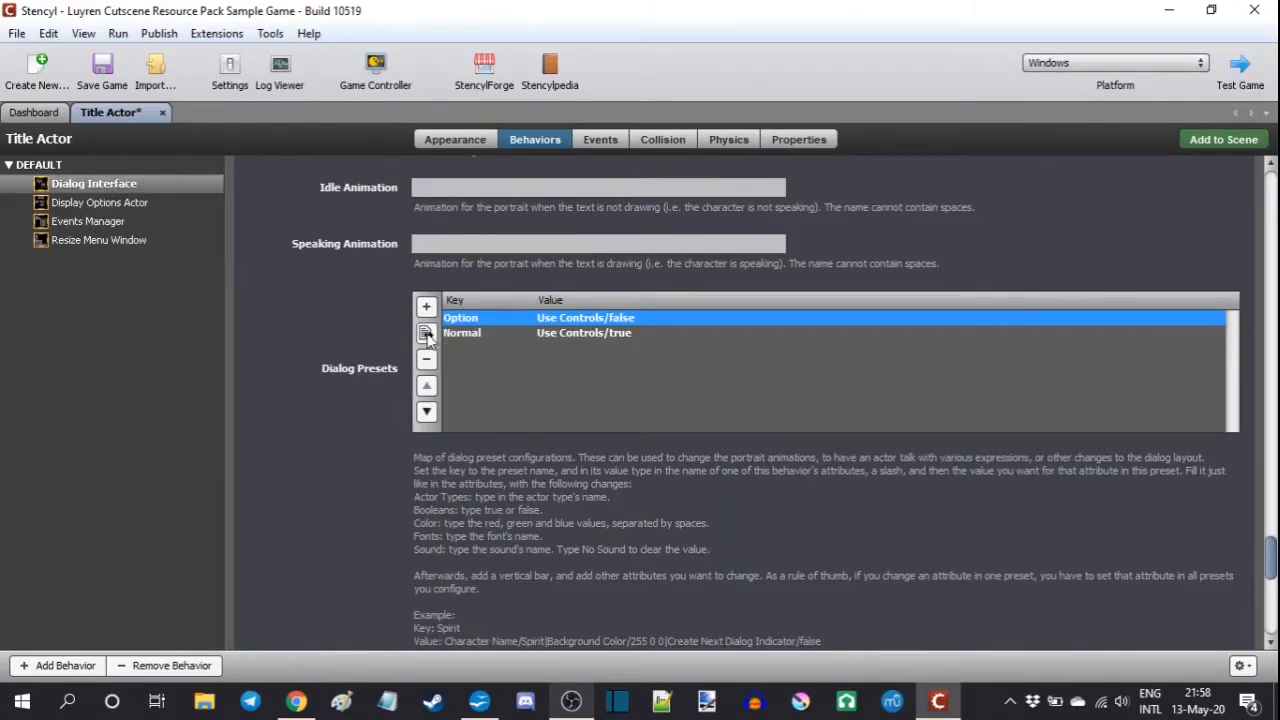
click(495, 337)
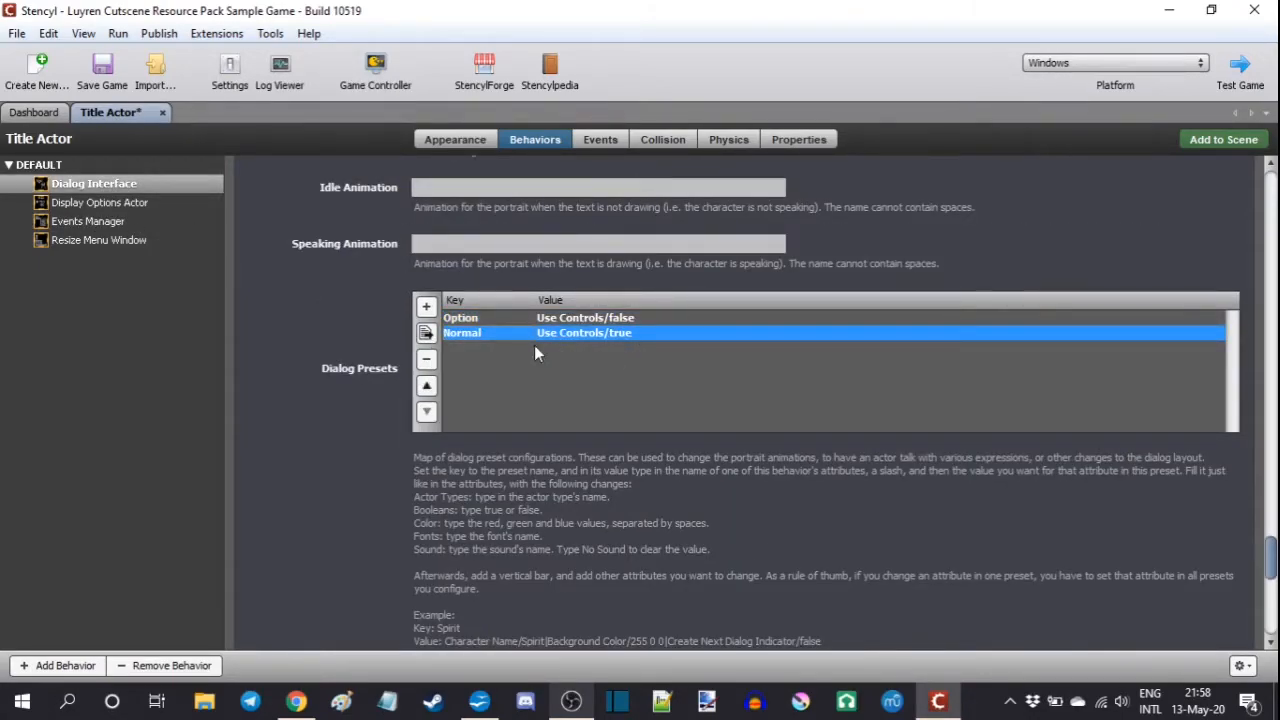
Step: Examine the Call Options event and the six SceneSelect-conditioned dialog events in the Title Actor's Events Manager, comparing their condition values and event indexes
click(90, 221)
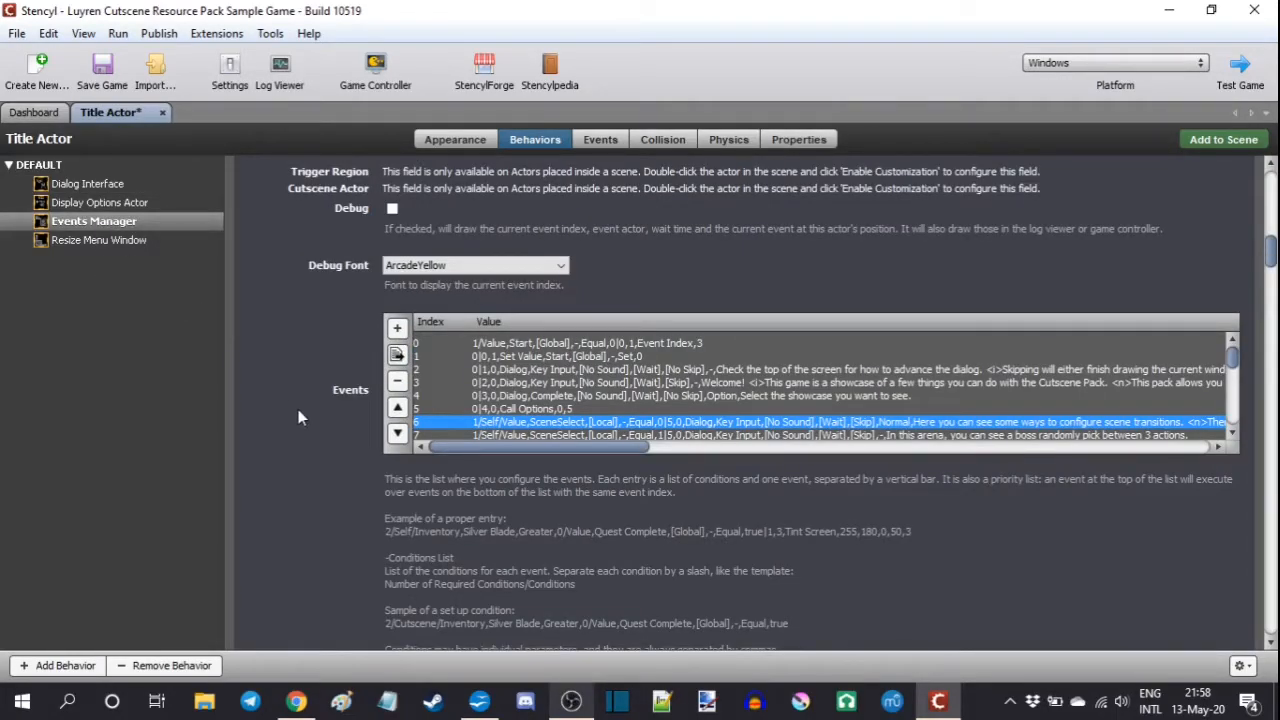
scroll(447, 361, down, 2)
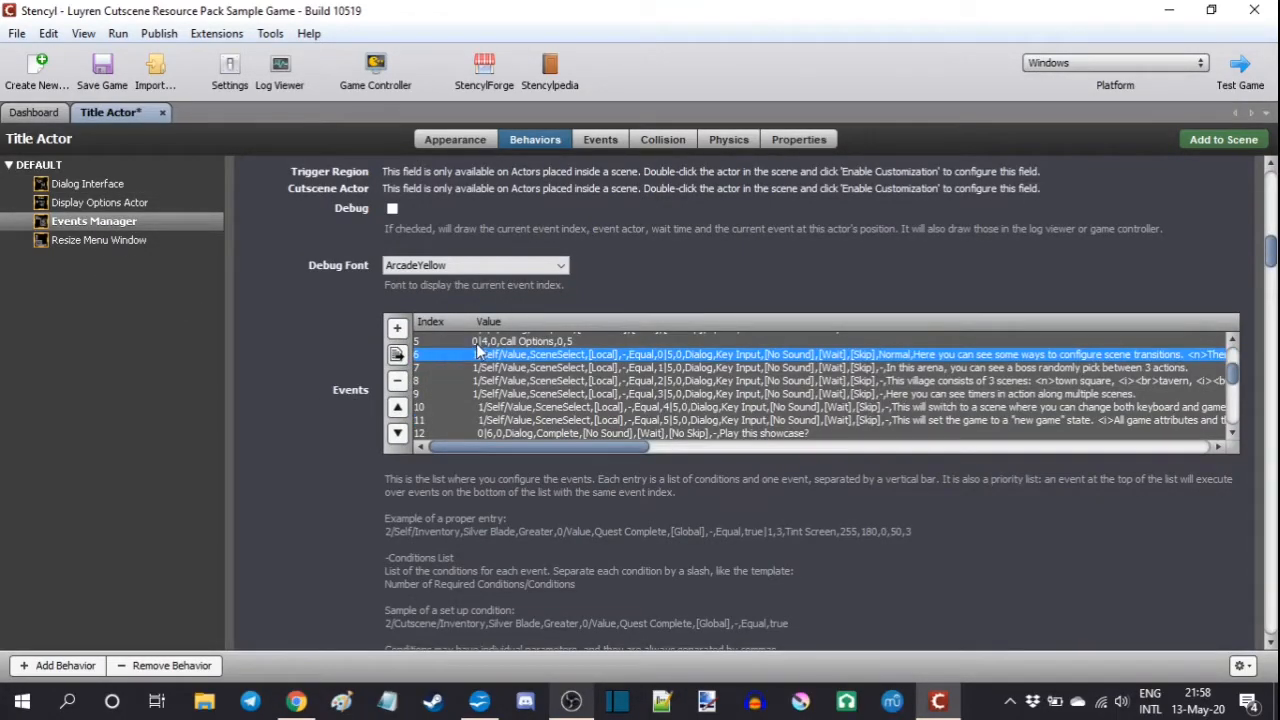
click(477, 343)
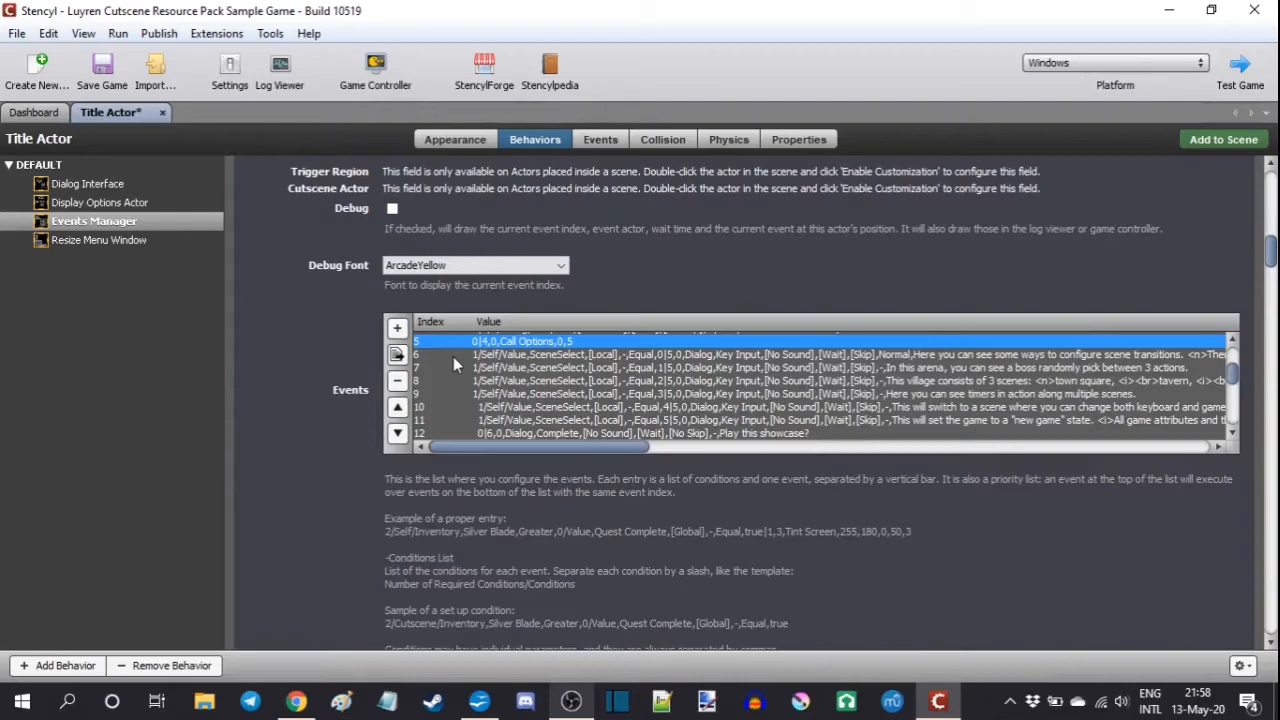
click(672, 357)
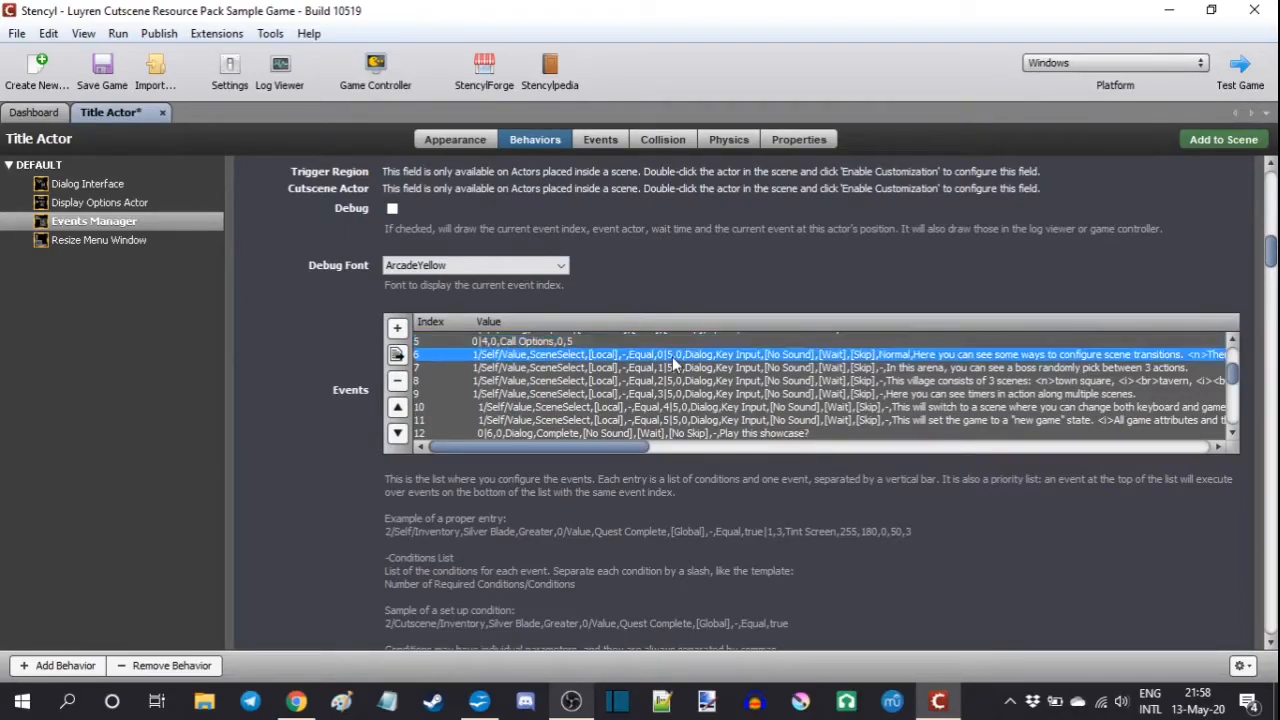
click(672, 368)
click(675, 382)
click(675, 395)
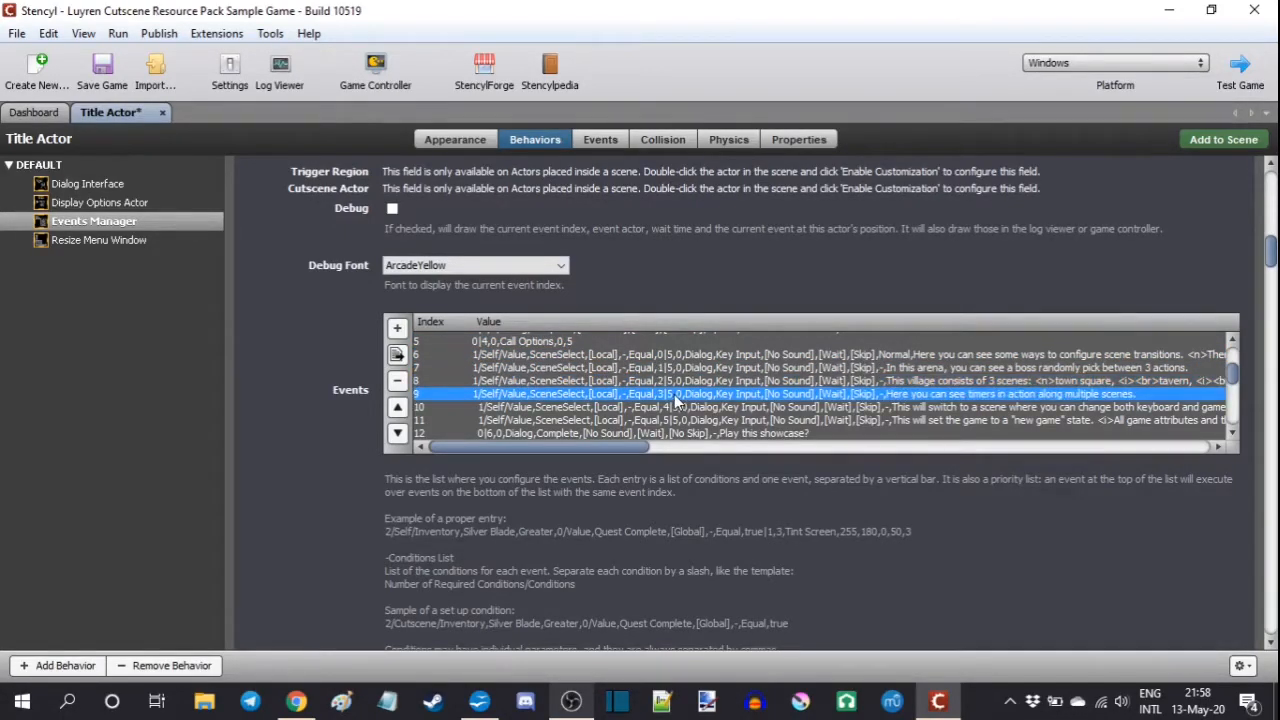
click(678, 408)
click(682, 421)
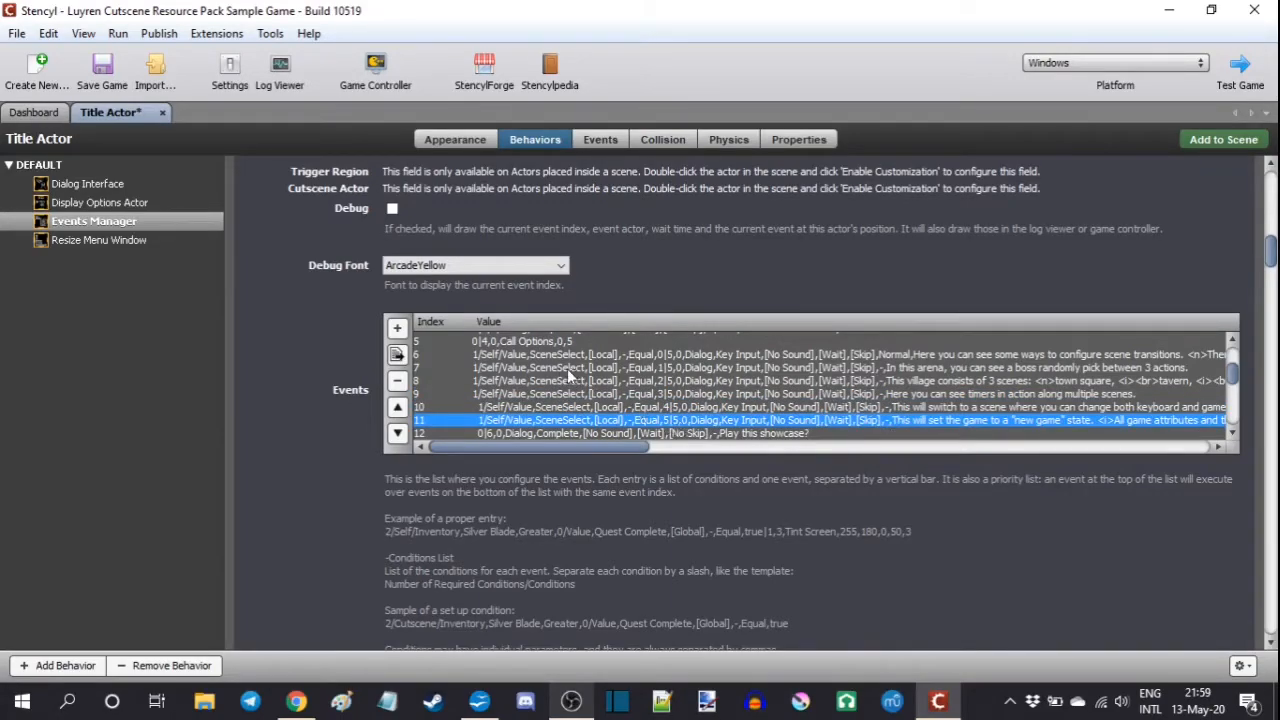
click(506, 357)
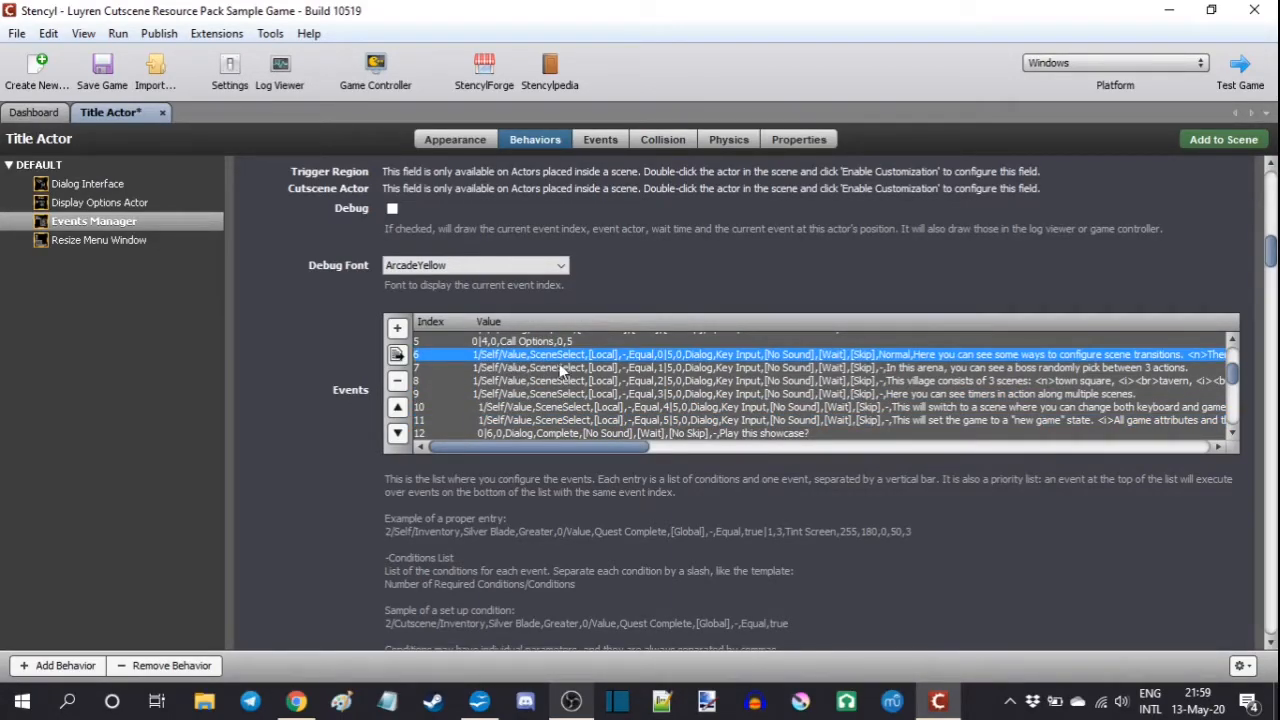
click(661, 381)
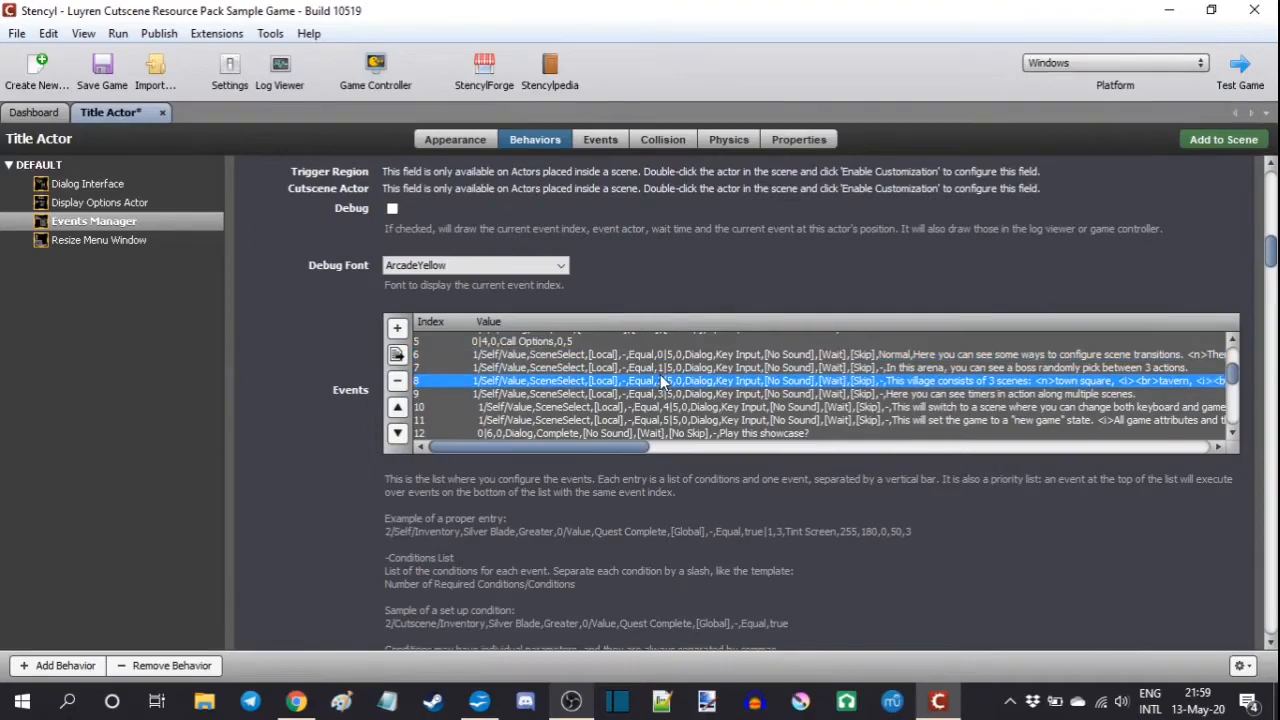
click(660, 369)
click(662, 382)
click(665, 396)
click(667, 408)
click(669, 420)
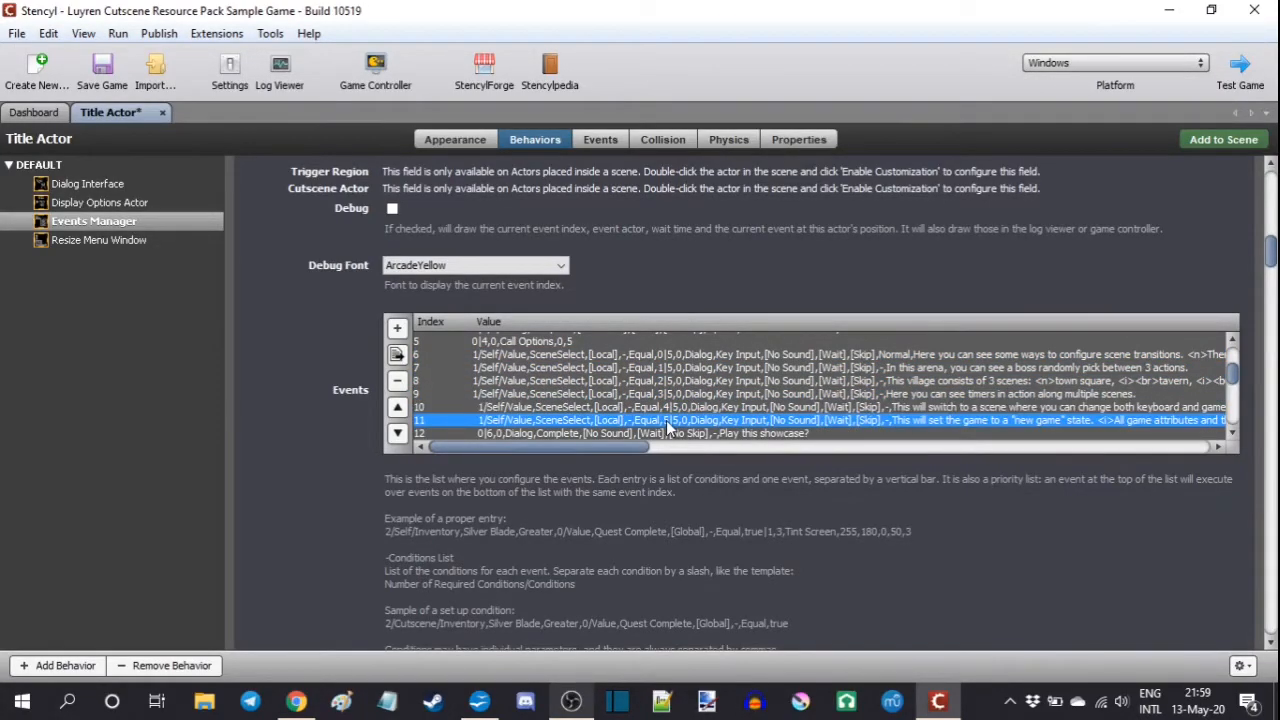
Step: Examine the Set Value entries for SceneSelect in the Option Events List, checking the value assigned to each option
click(130, 203)
scroll(676, 424, up, 2)
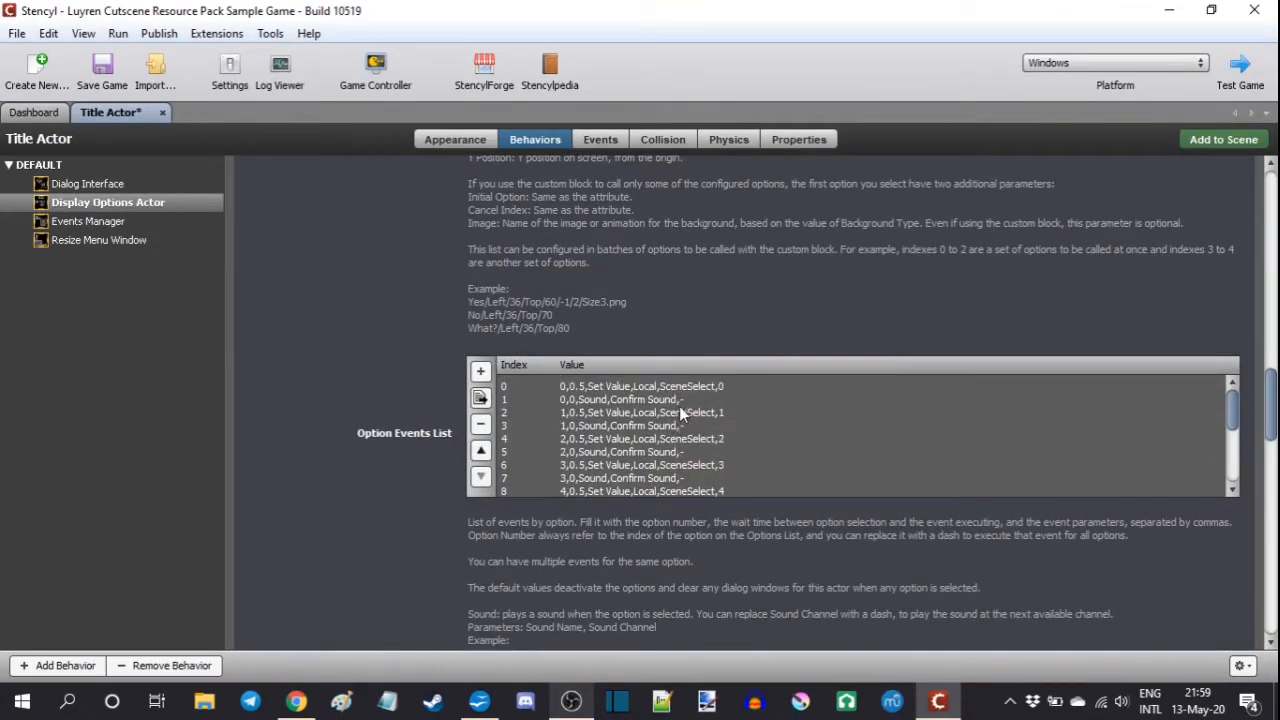
click(693, 388)
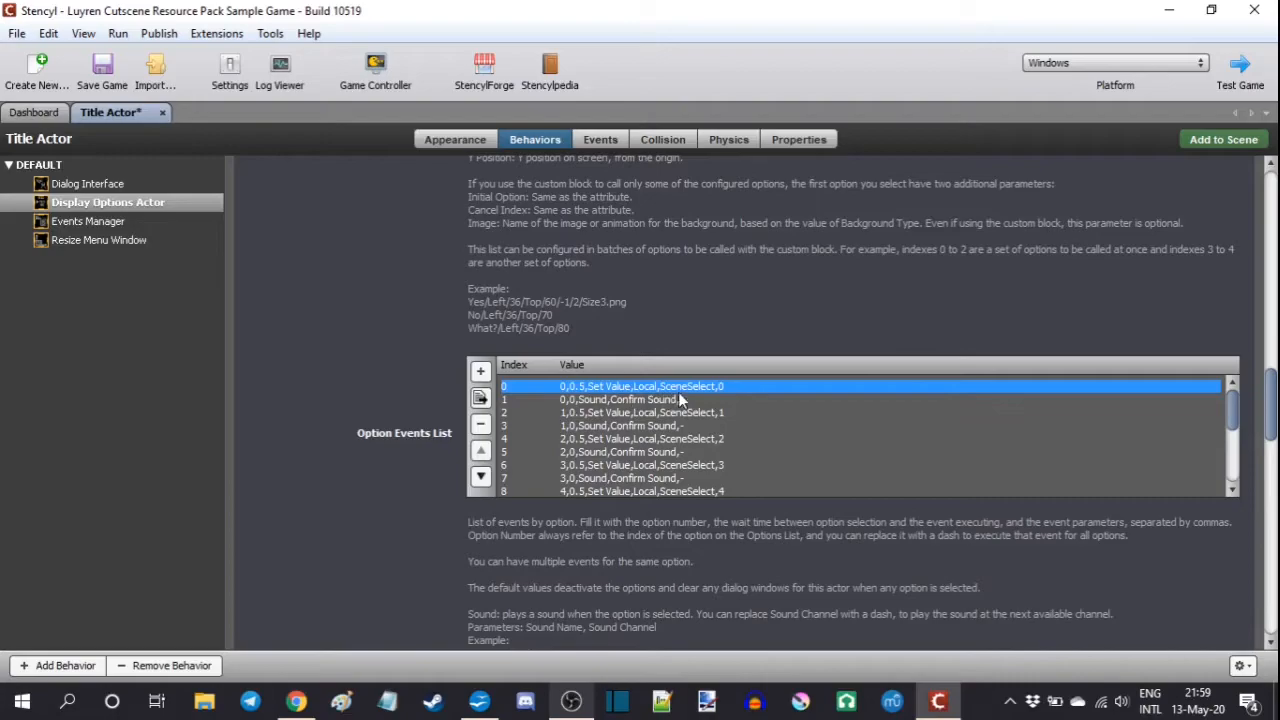
click(722, 413)
click(727, 439)
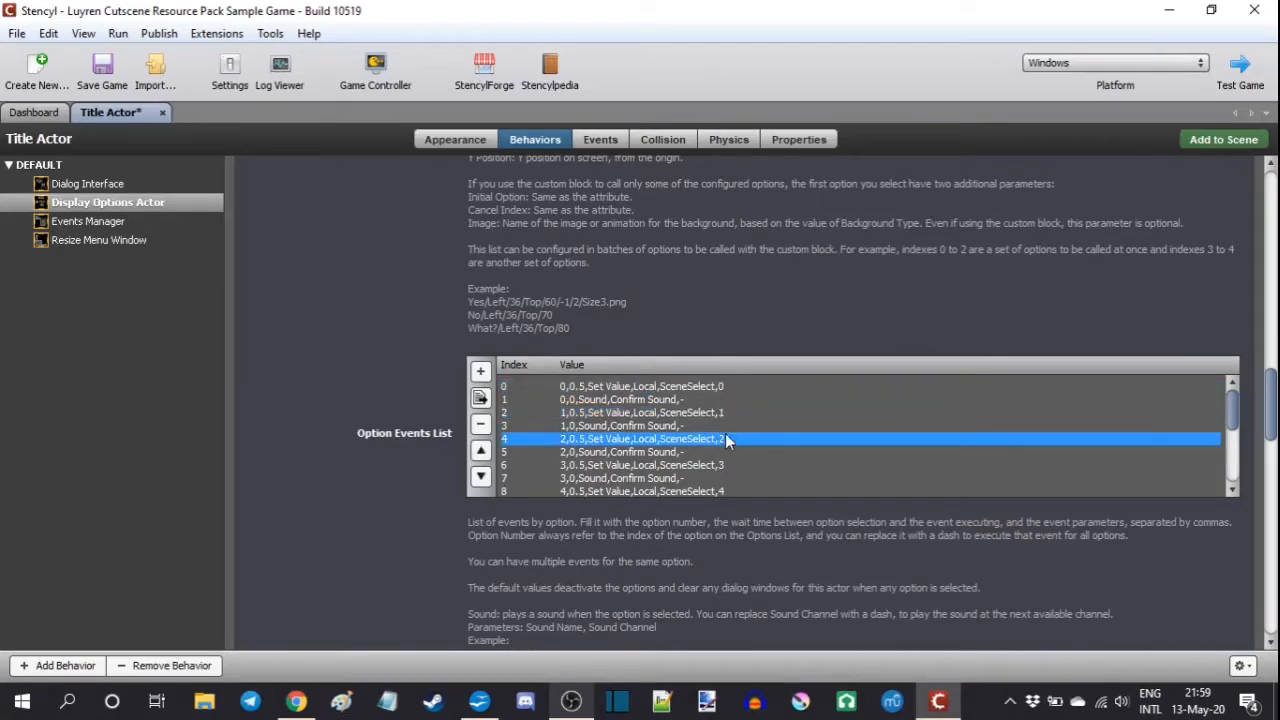
click(720, 465)
click(723, 491)
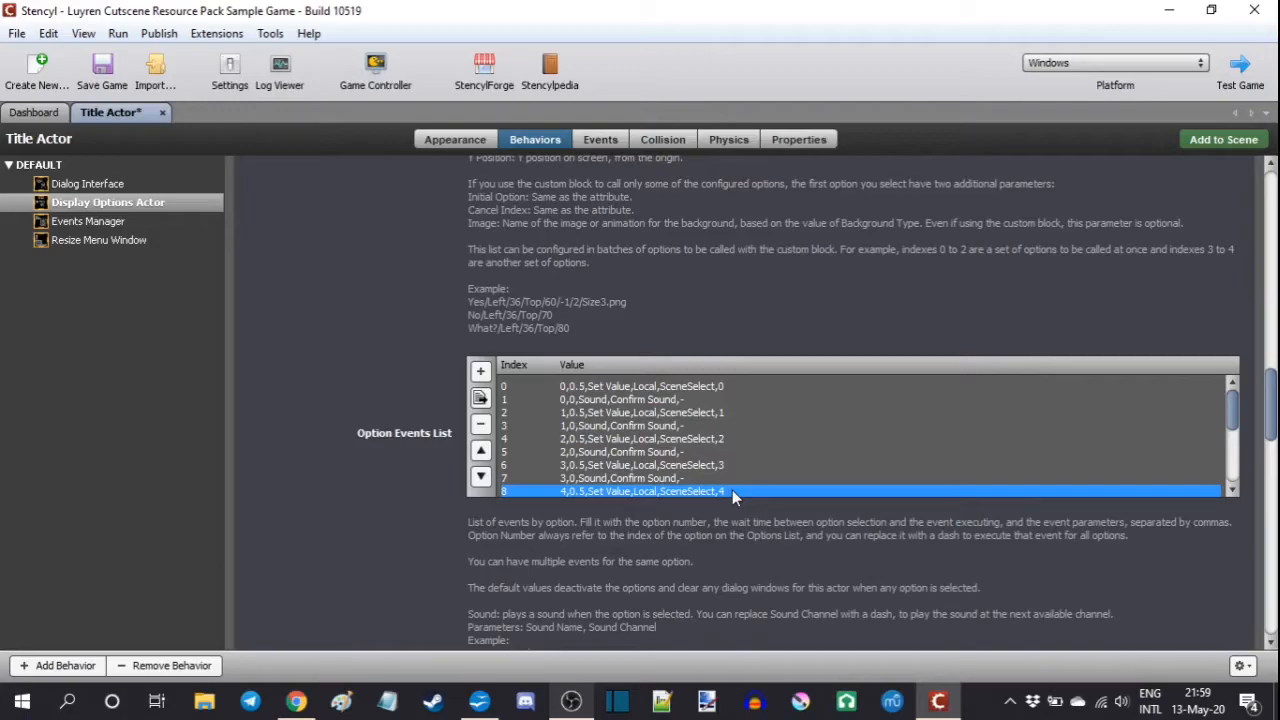
Step: Examine the "Play this showcase?" dialog event and the Call Options event following it in Events Manager
click(127, 221)
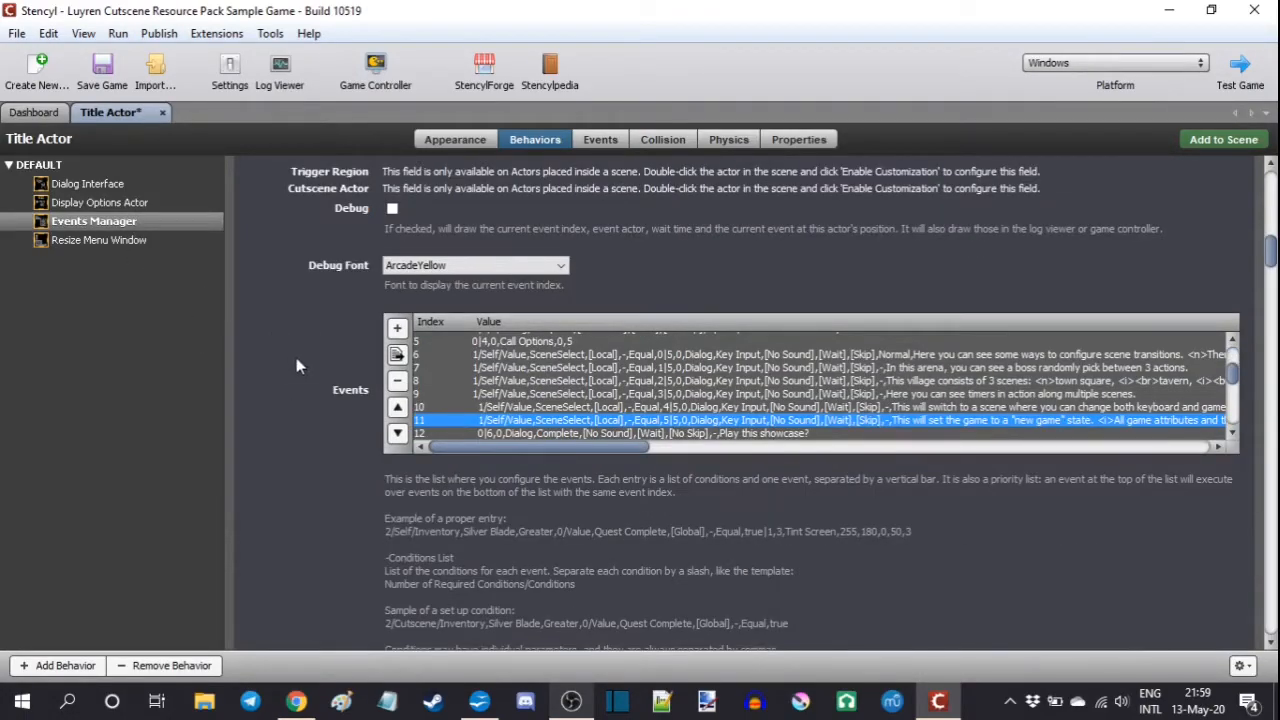
click(485, 435)
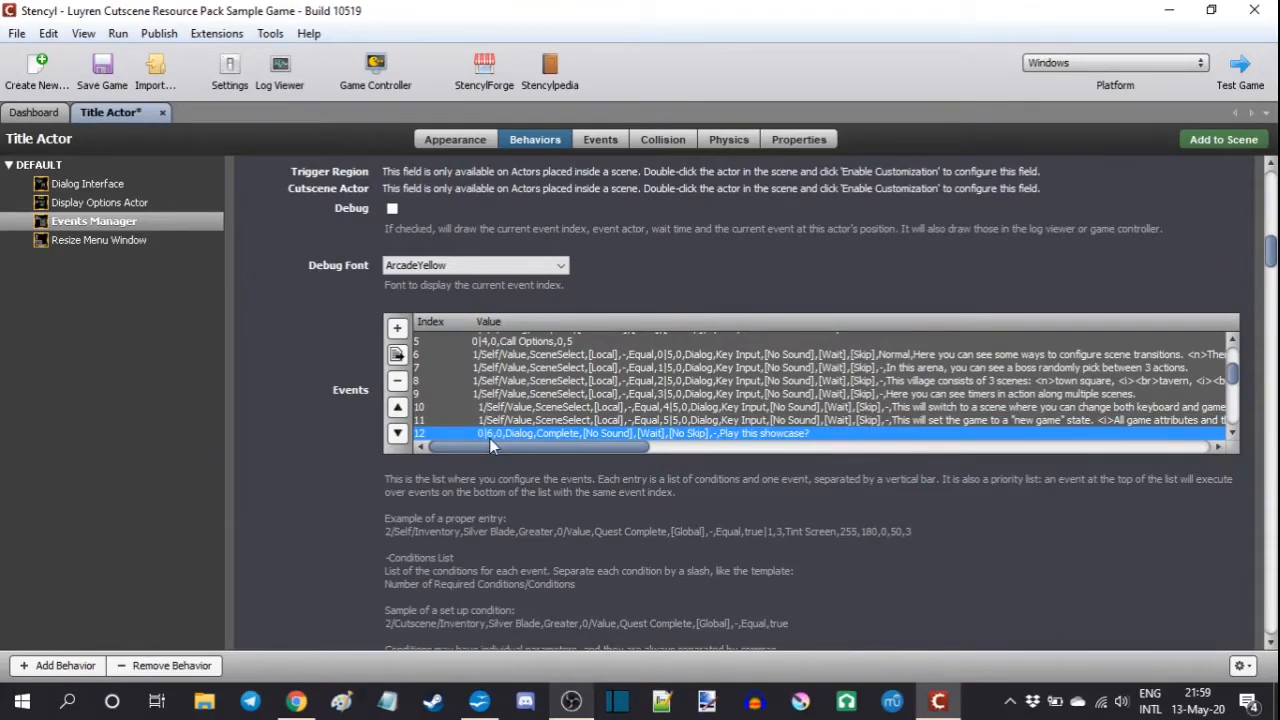
scroll(493, 400, down, 2)
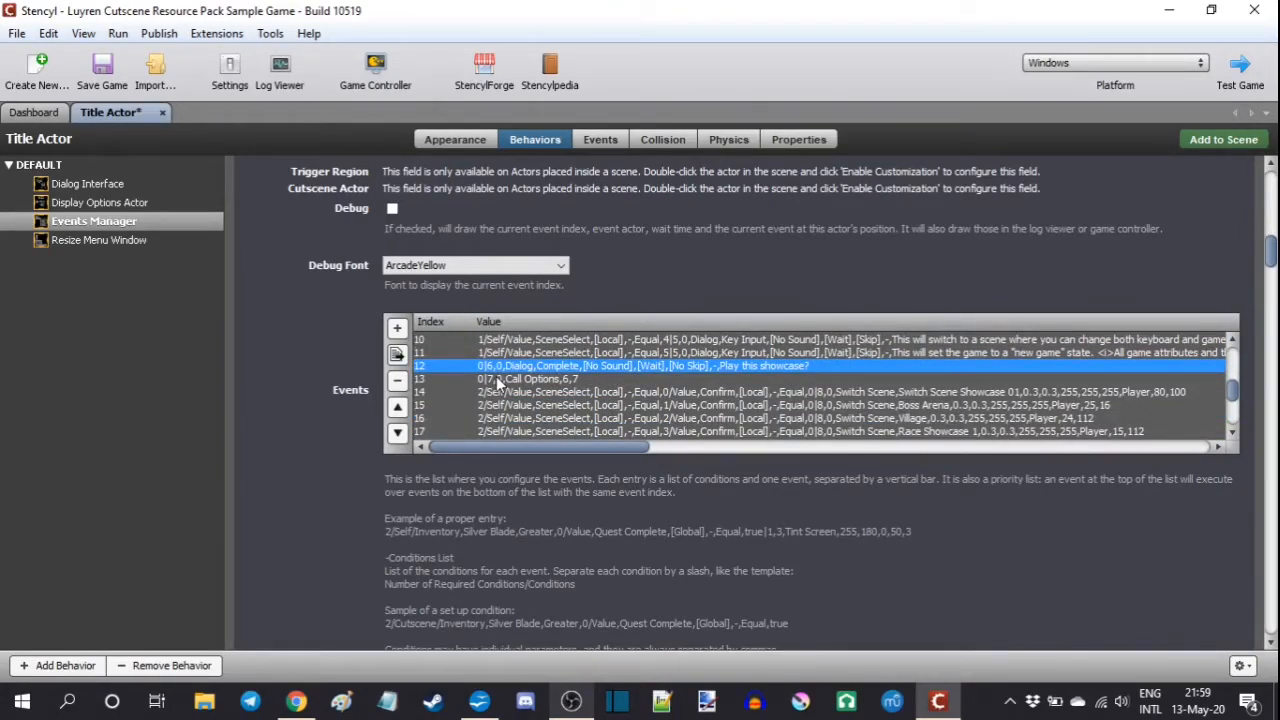
click(495, 380)
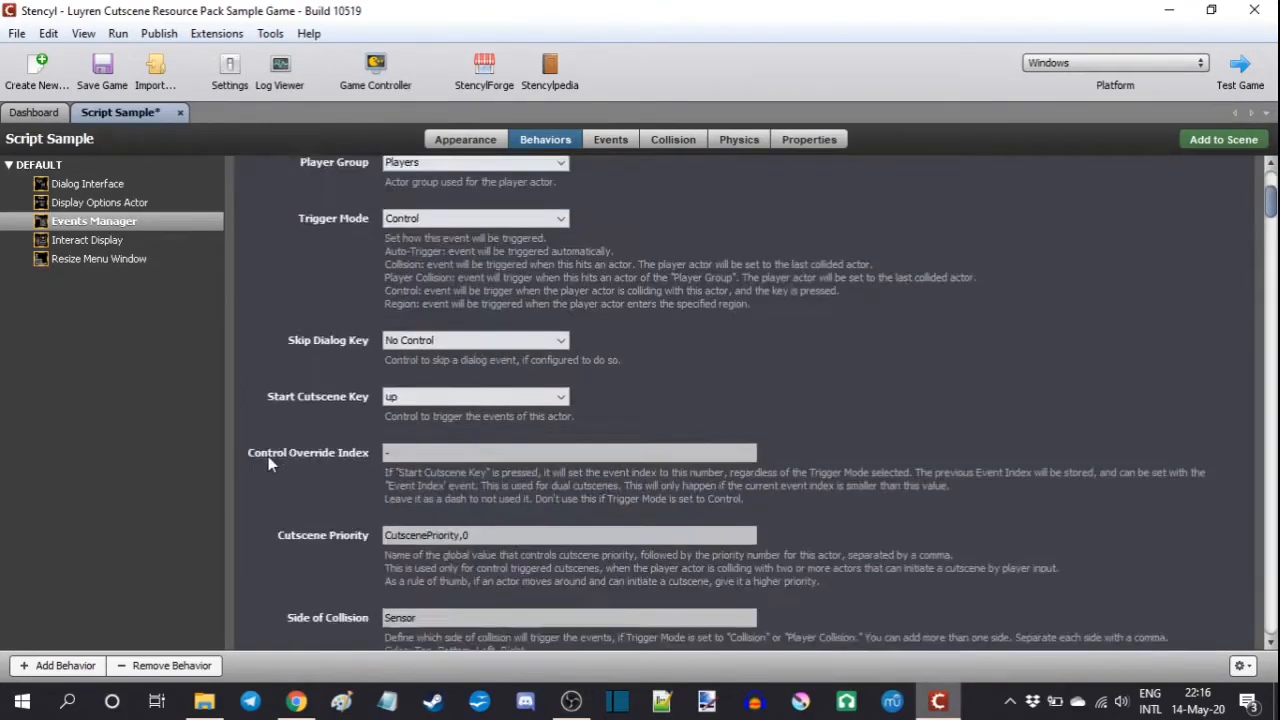
Step: Import the first text file from the Luyren Cutscene Resource Pack Scripts folder into Script Sample's Events list
scroll(268, 456, down, 10)
click(399, 328)
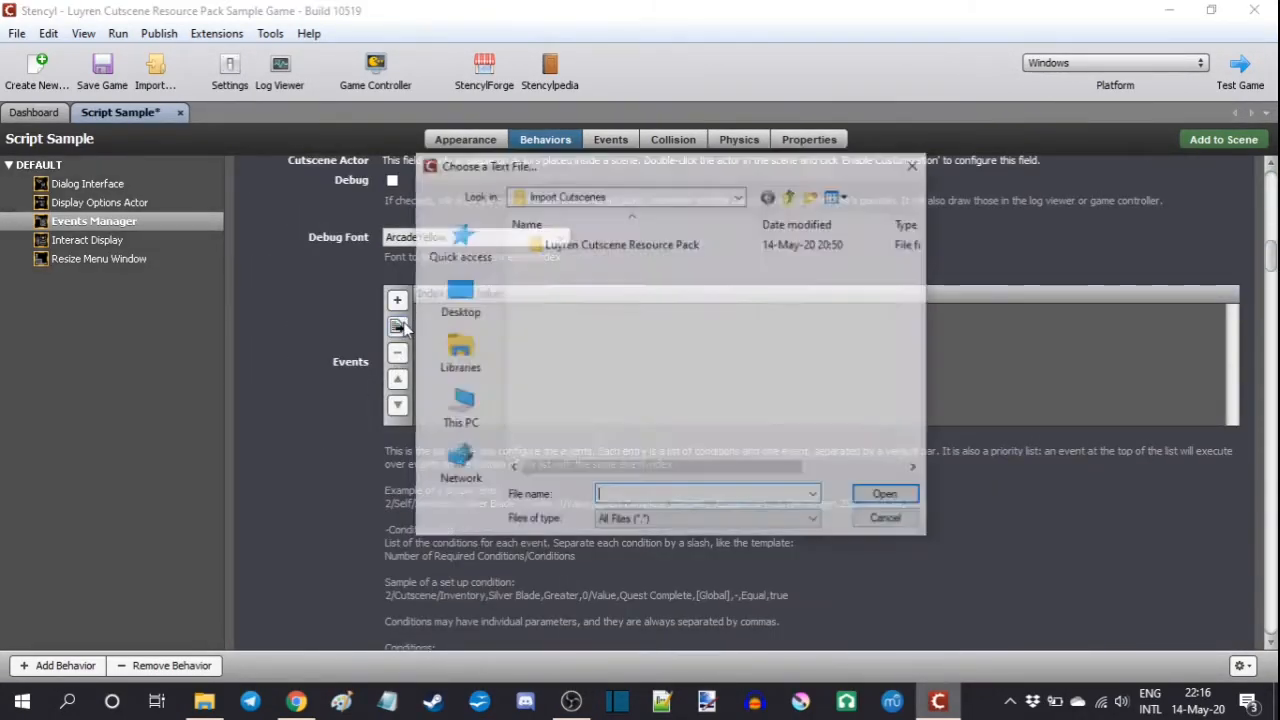
double_click(603, 250)
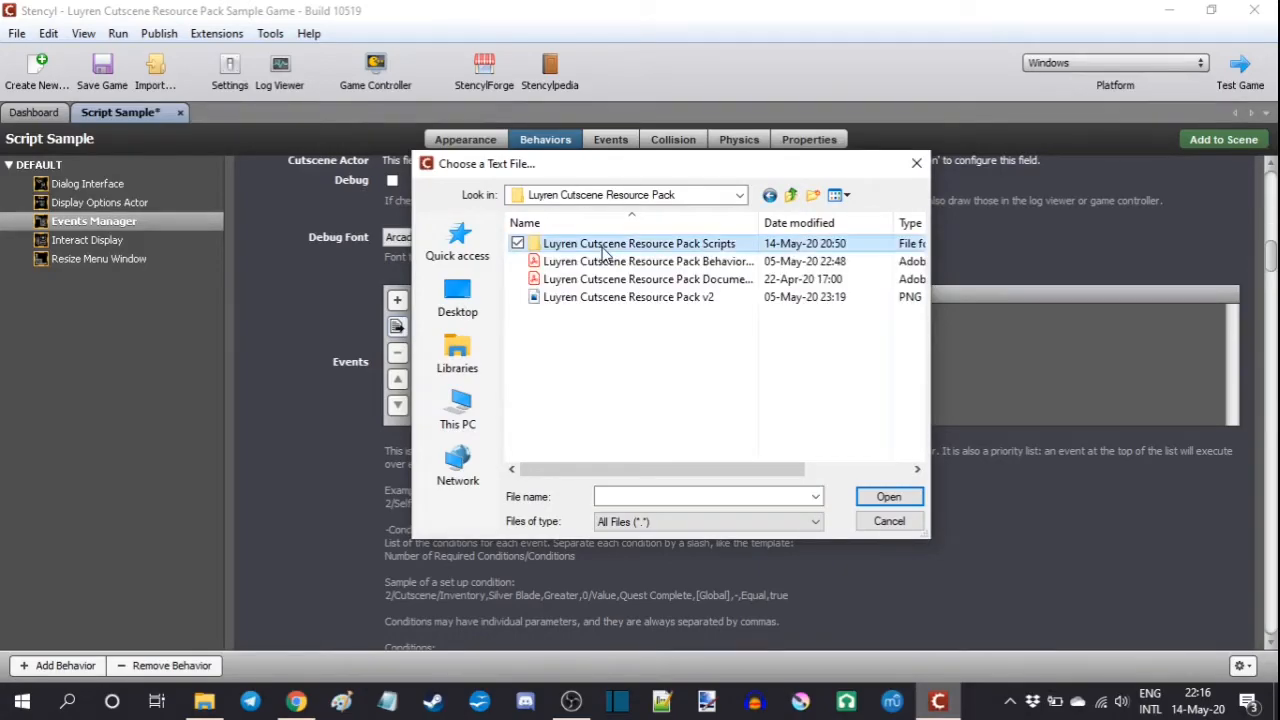
double_click(605, 246)
click(611, 265)
click(878, 494)
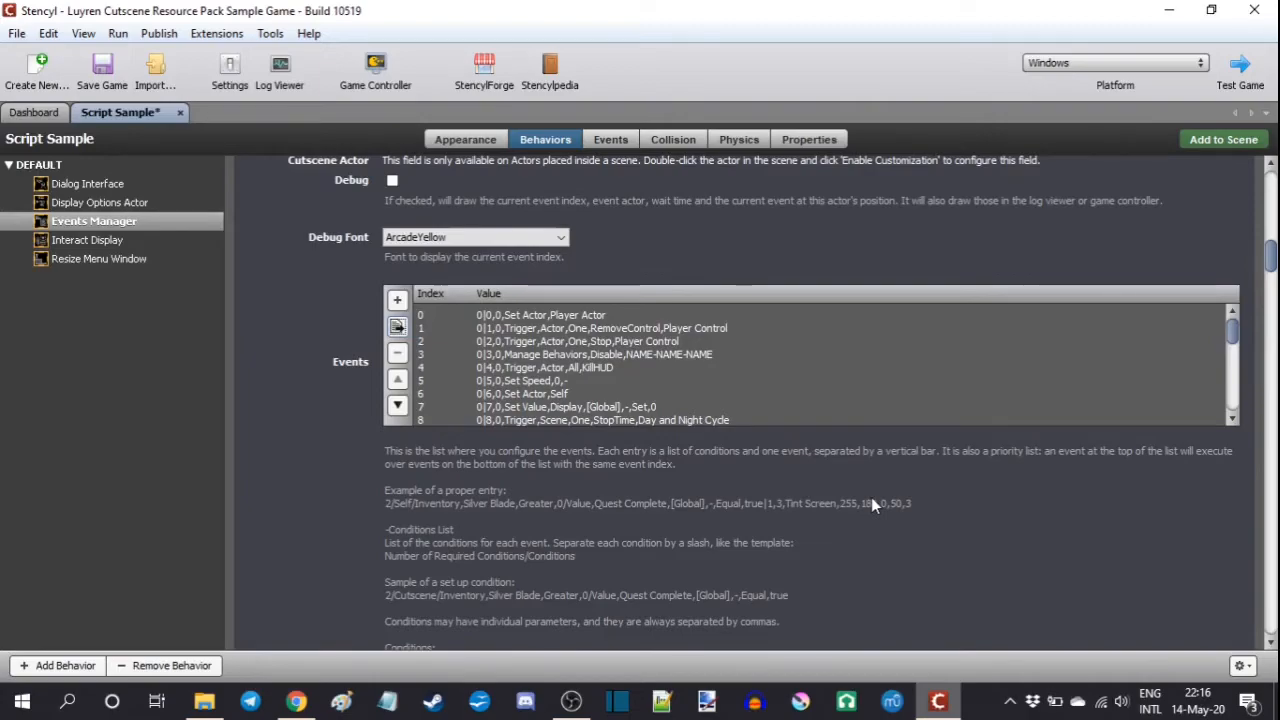
Step: Switch to File Explorer and locate the Documentation PDF in the Luyren Cutscene Resource Pack folder, then close the window
click(204, 701)
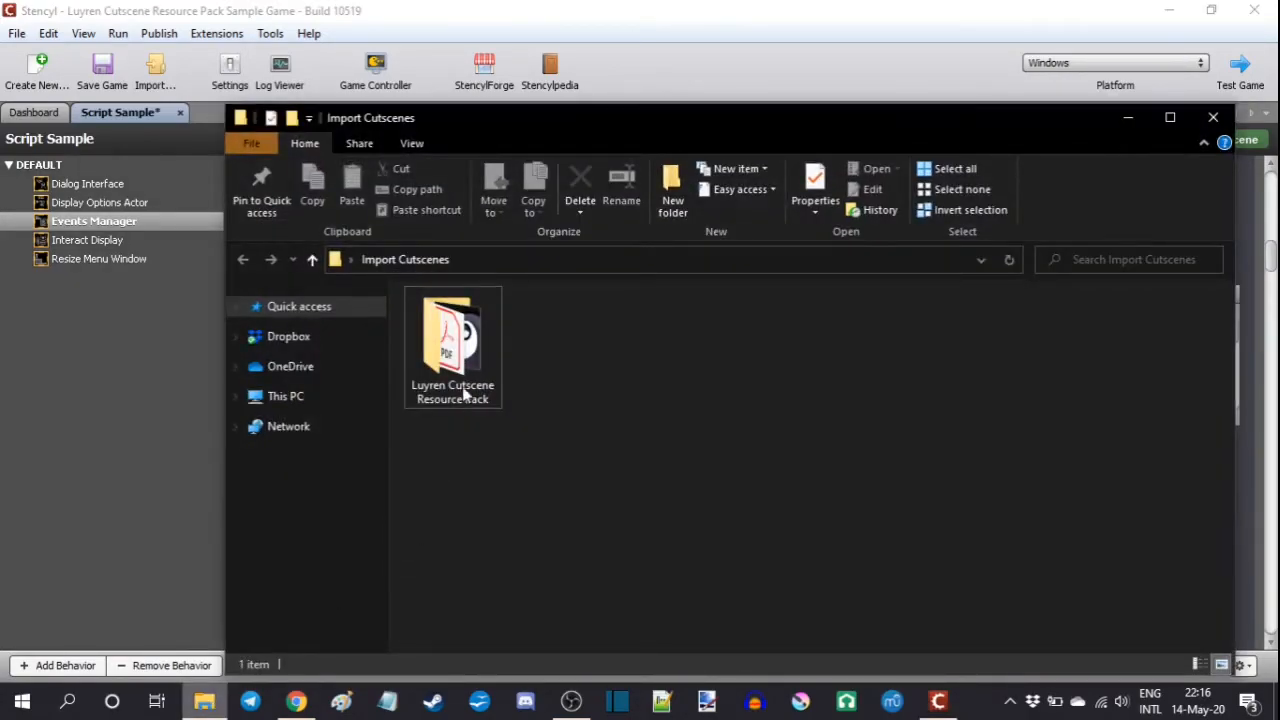
double_click(463, 395)
click(688, 352)
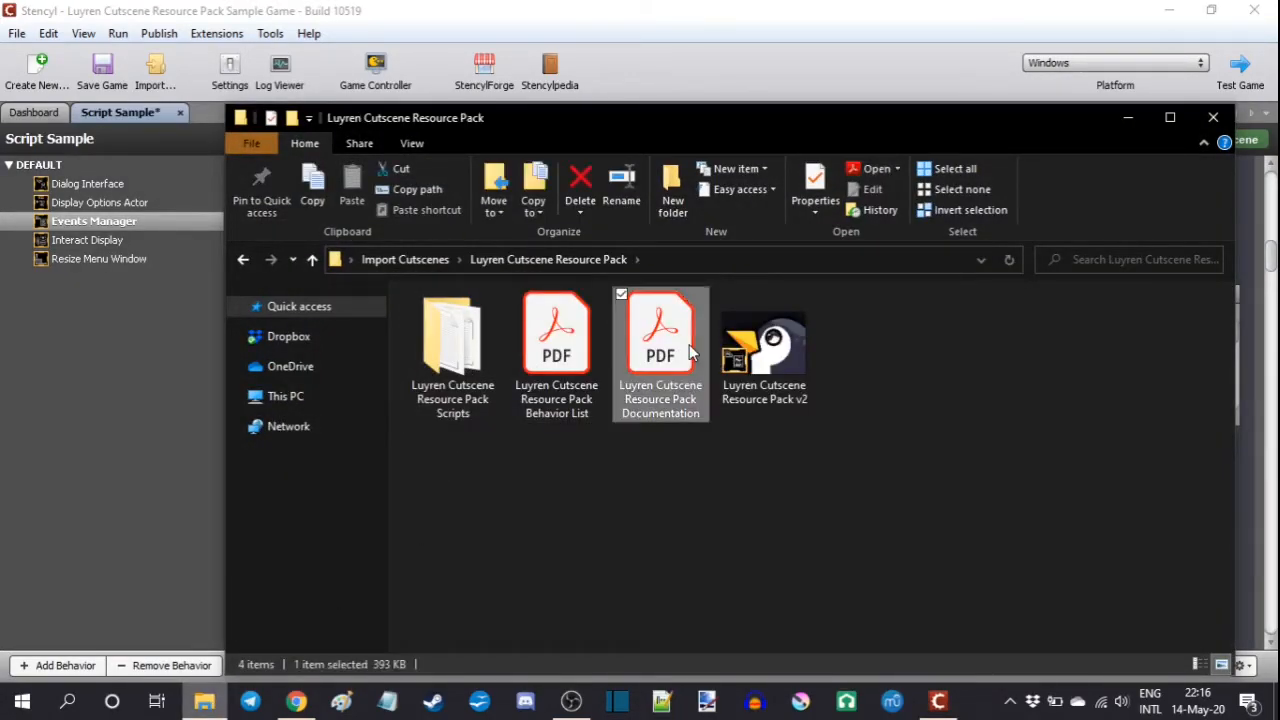
click(1212, 115)
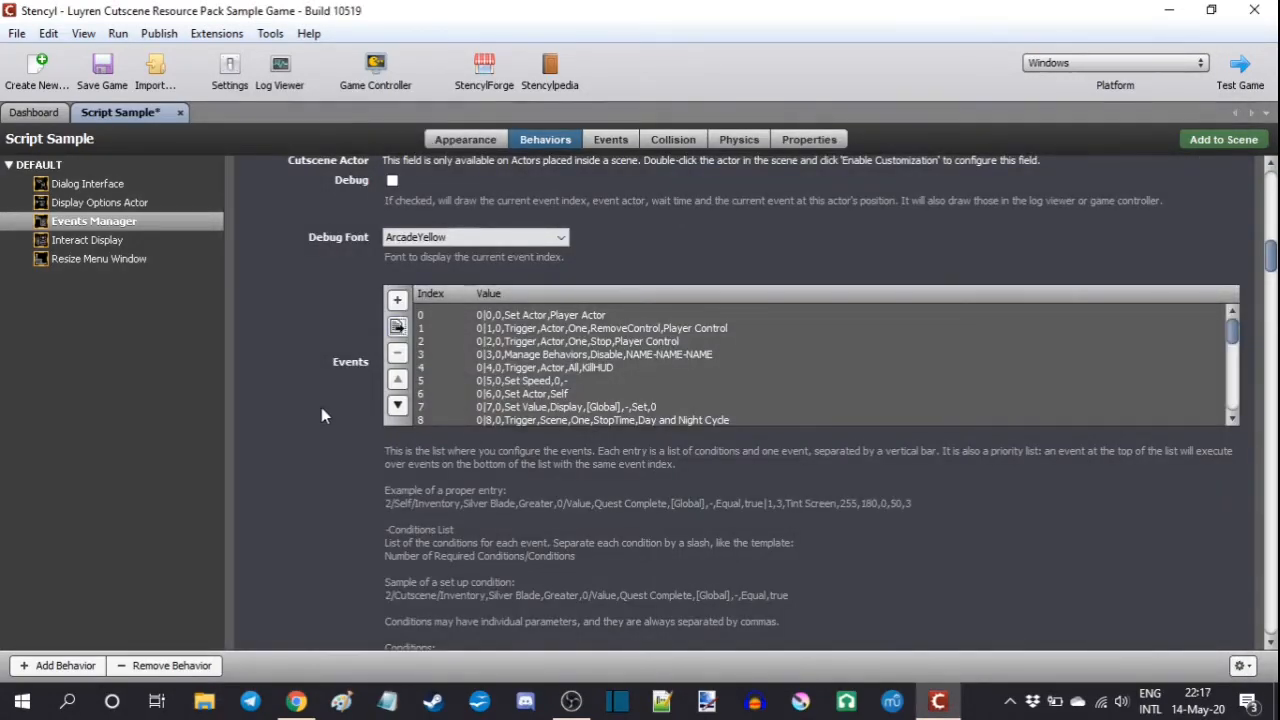
Step: Examine the imported setup events, the "Hello again!" and "What do you want to talk about?" dialog events, and the Call Options event
click(485, 317)
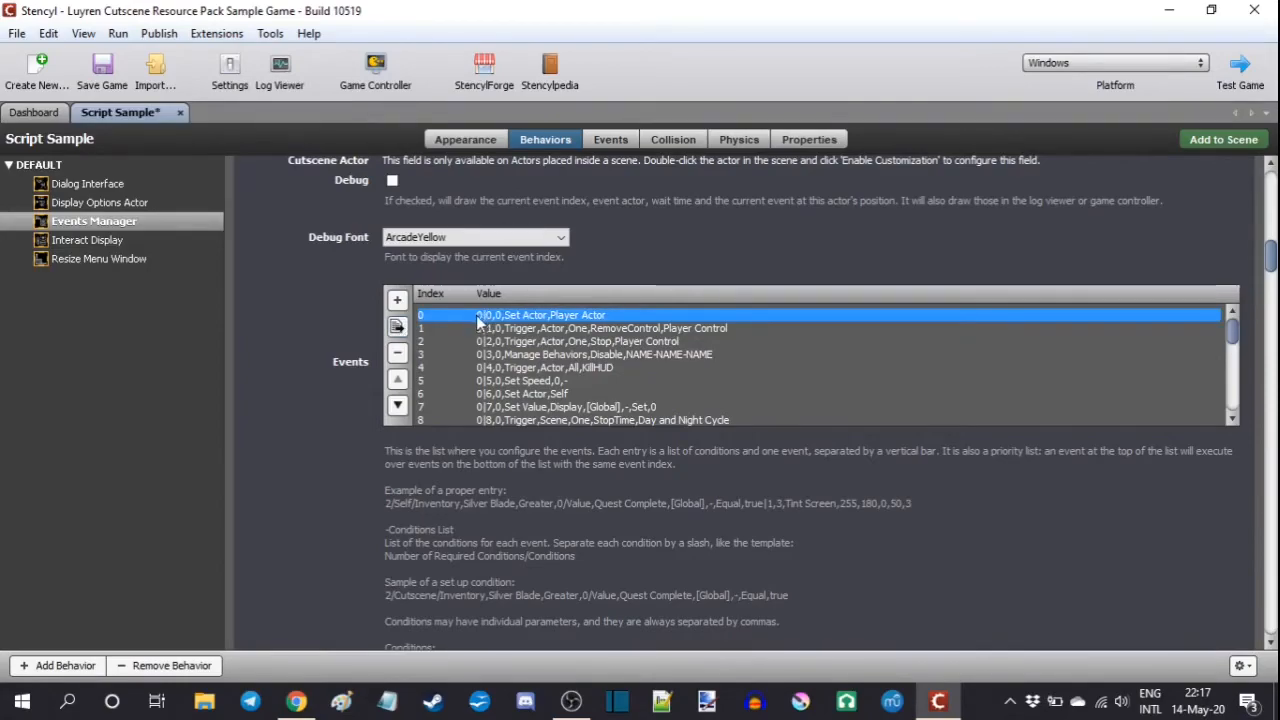
click(487, 421)
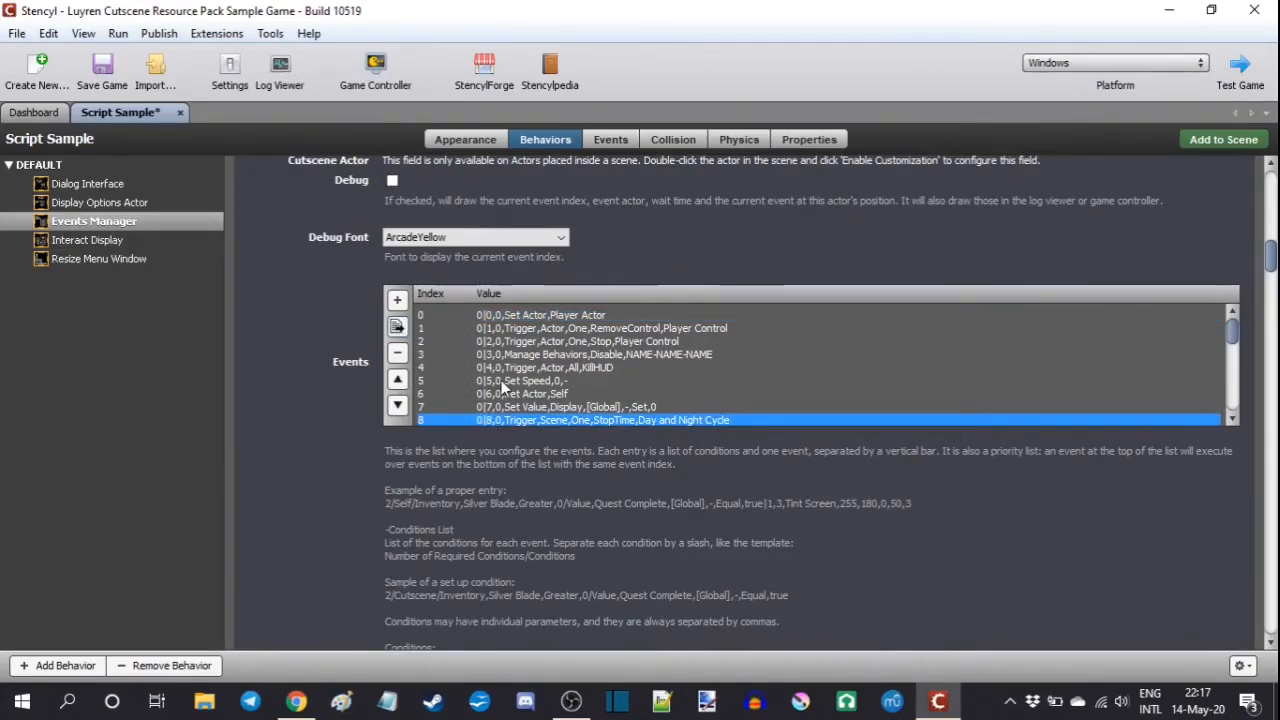
scroll(501, 380, down, 4)
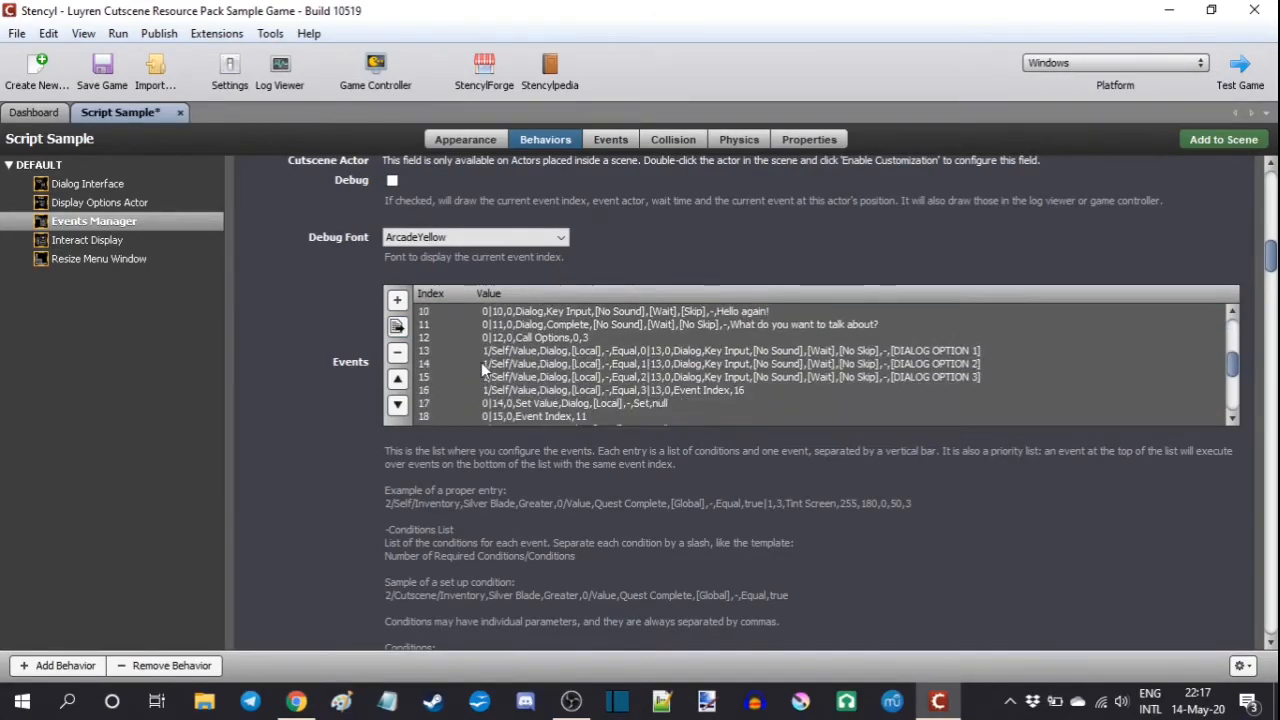
click(519, 311)
click(634, 326)
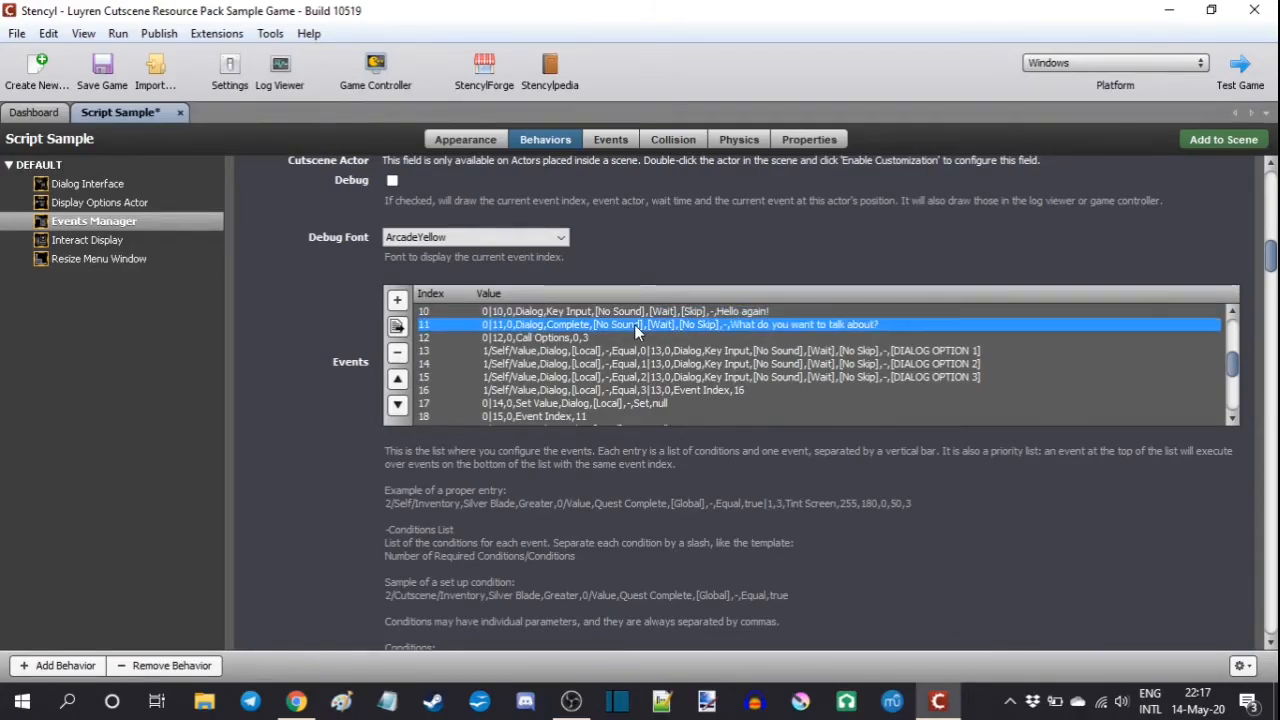
click(598, 339)
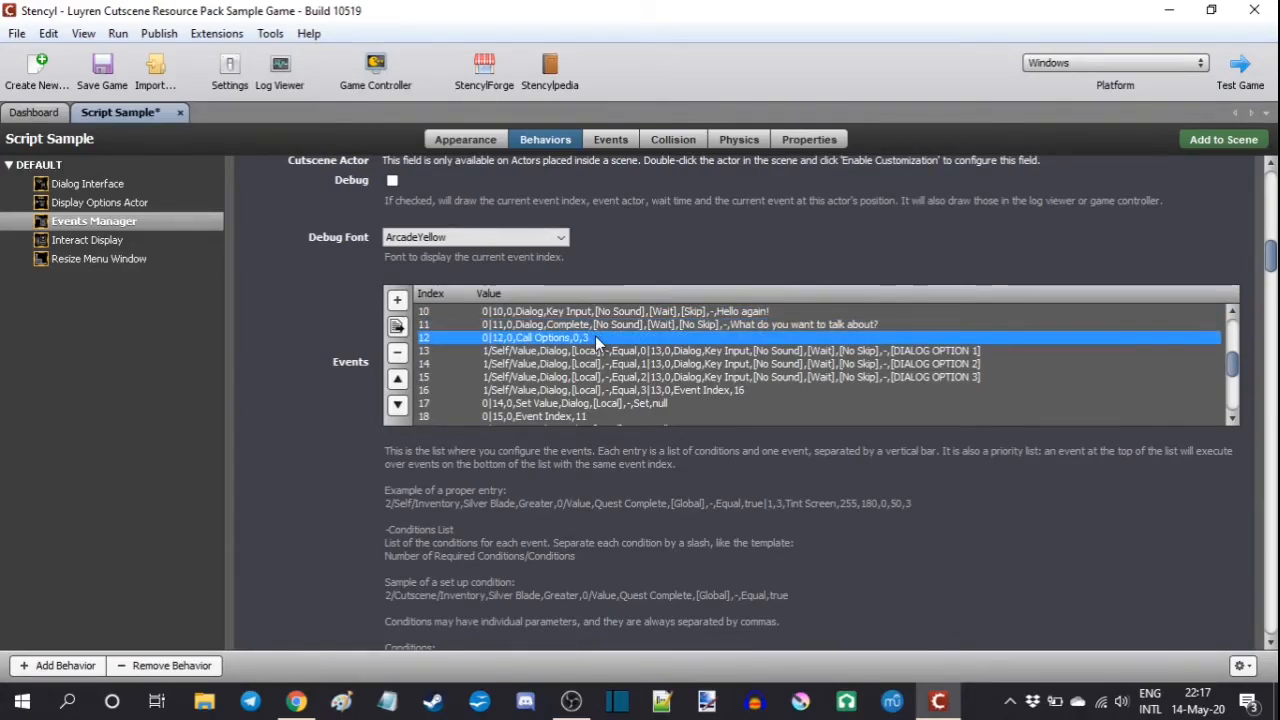
Step: Examine the events conditioned on the local Dialog value, the event that resets it, and the jump back to event index 11
click(652, 354)
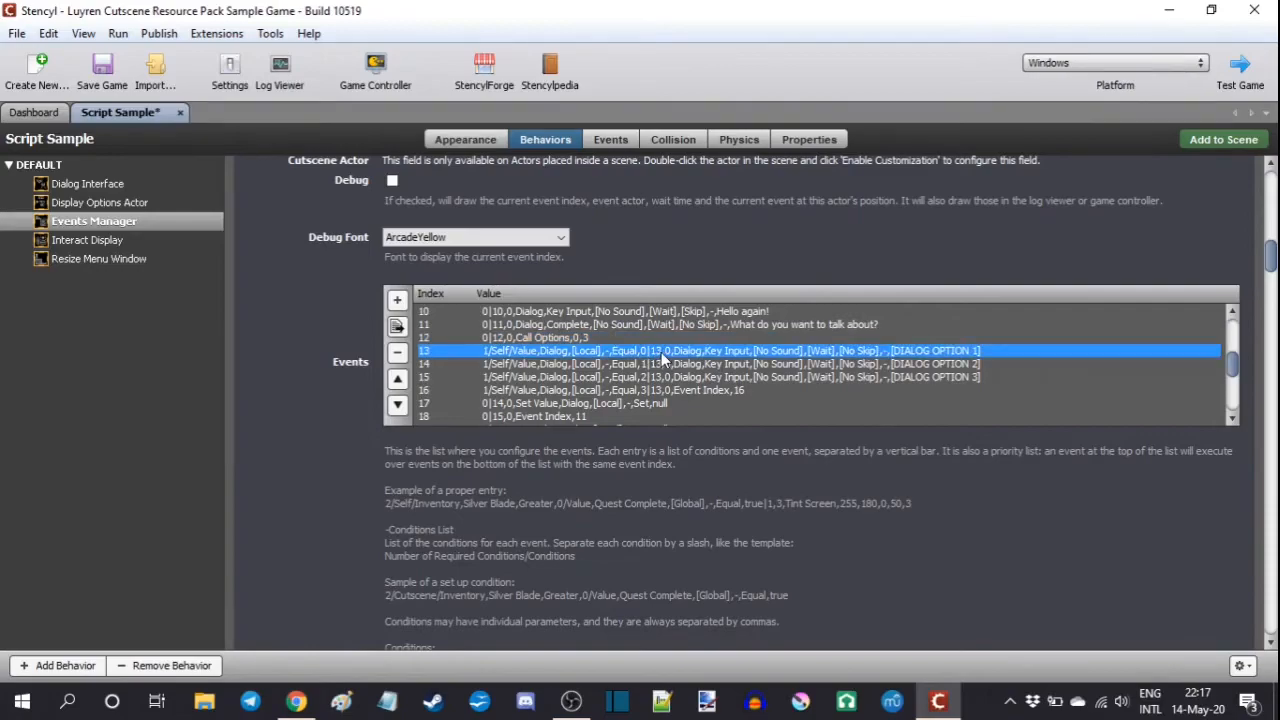
click(664, 367)
click(660, 380)
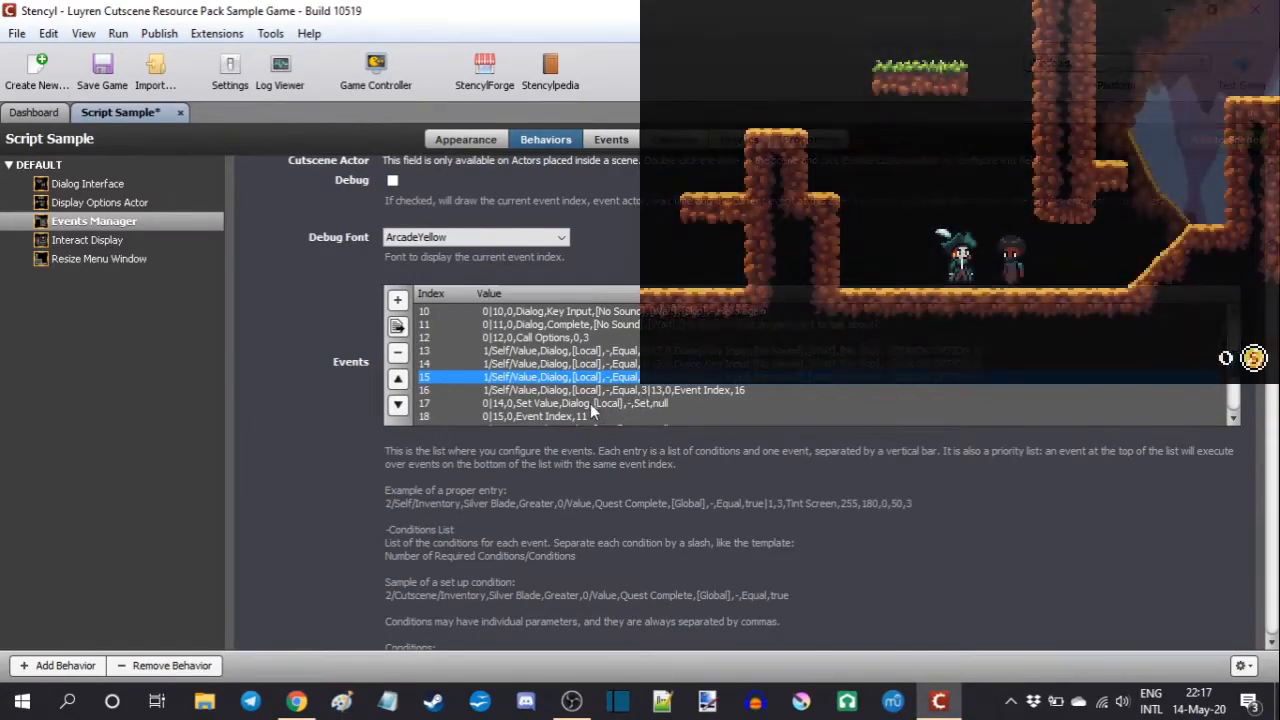
click(535, 405)
click(530, 415)
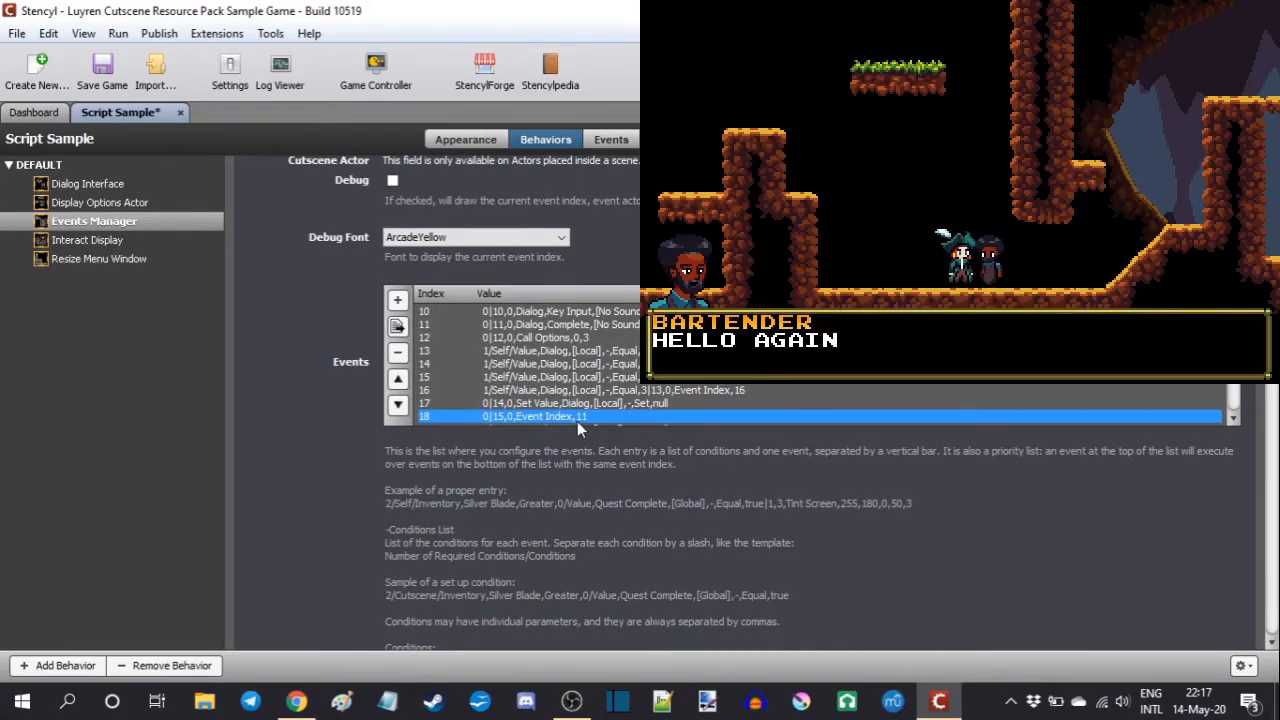
click(493, 325)
click(493, 339)
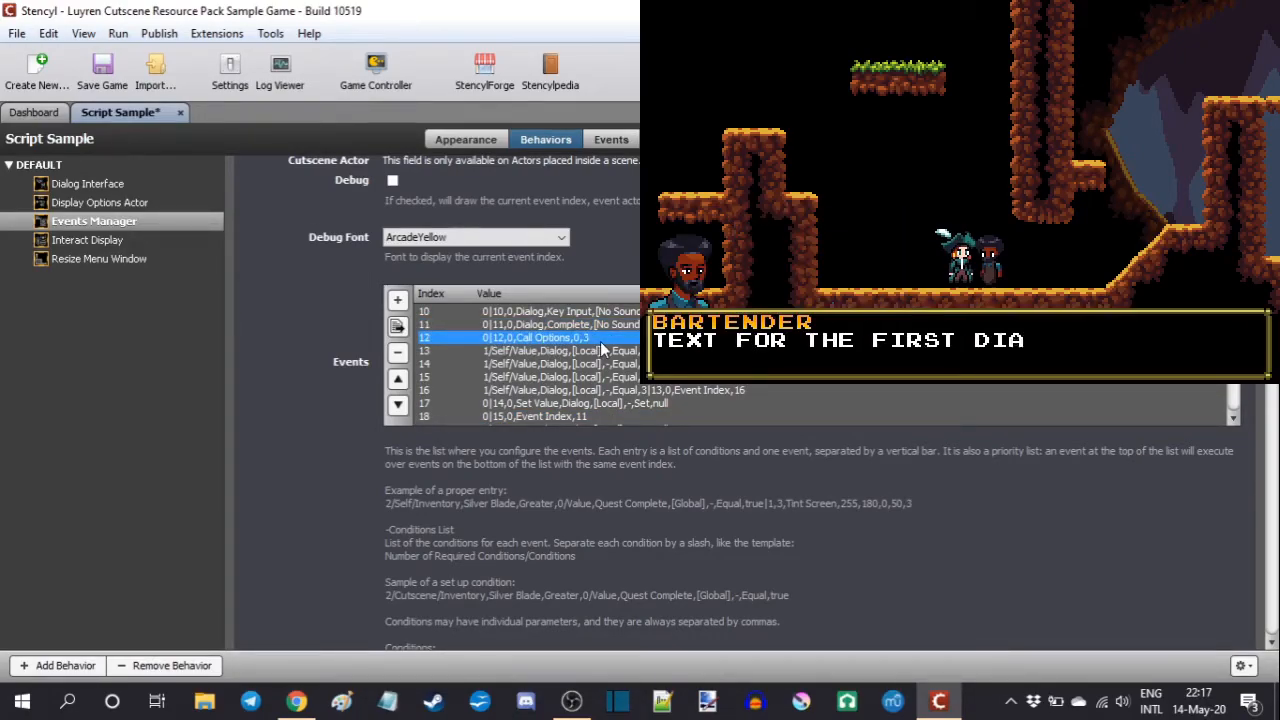
click(647, 390)
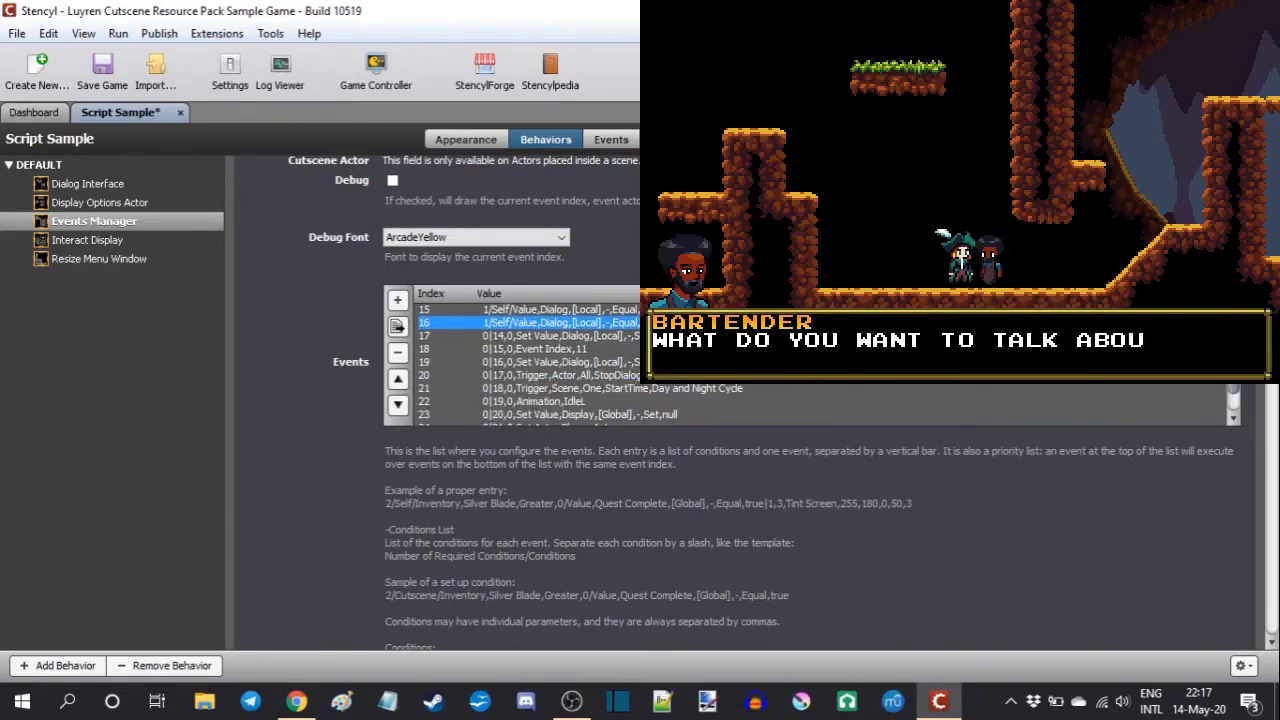
Step: Examine the cutscene's closing events, from the Dialog value reset at event index 16 to the final Event Index,0,Stop entry
scroll(751, 392, down, 2)
click(511, 362)
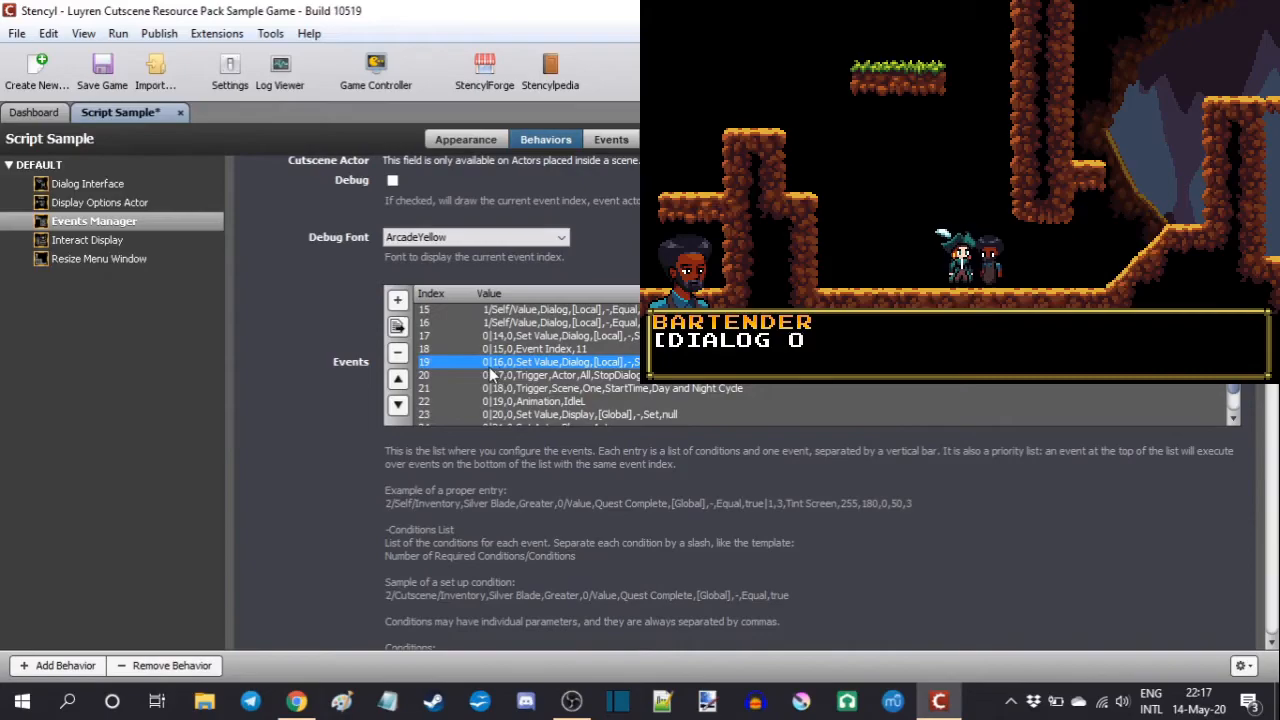
click(512, 414)
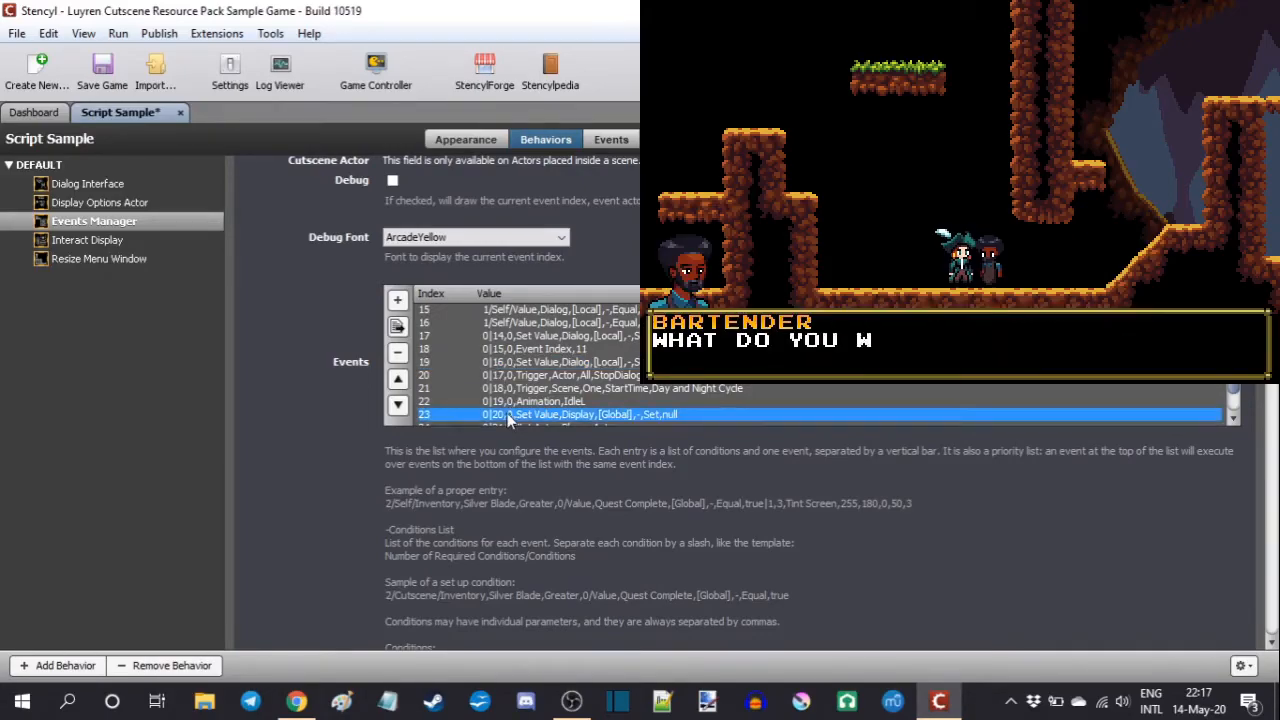
scroll(471, 357, down, 2)
click(500, 416)
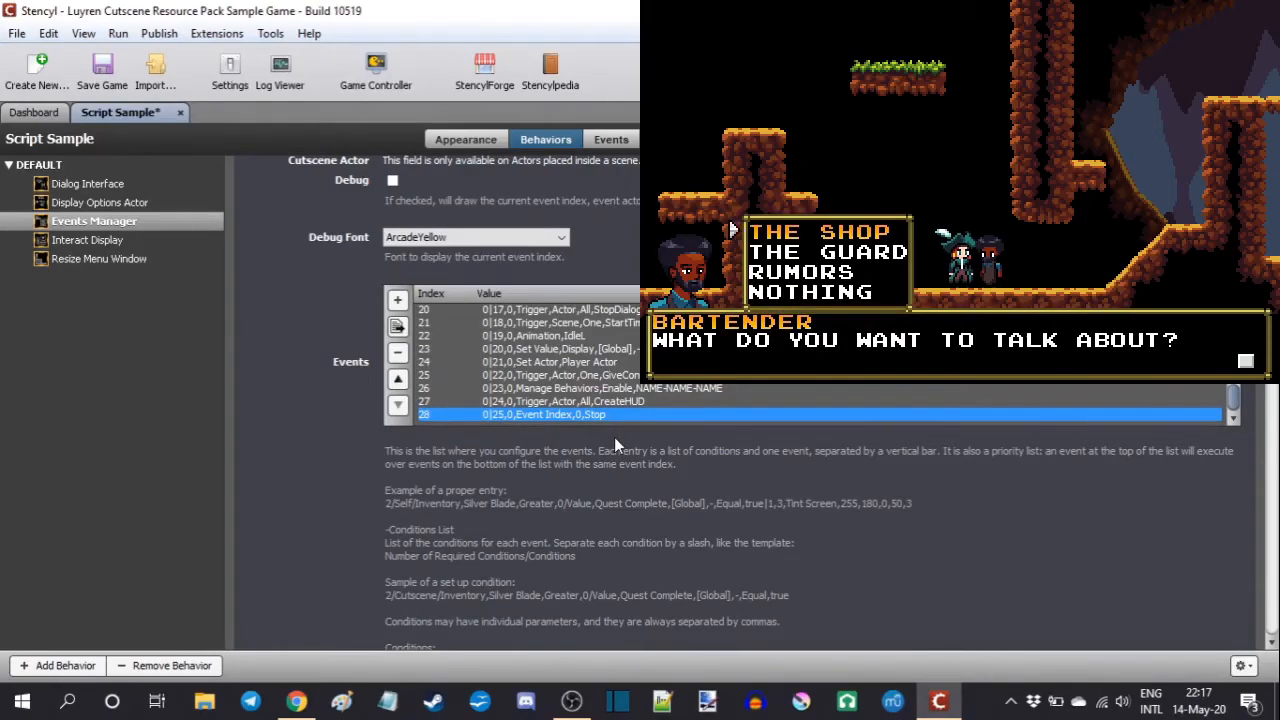
Step: Replace the [DIALOG OPTION 1] placeholder in event entry 13 with "Text for the first dialog option."
scroll(720, 364, up, 4)
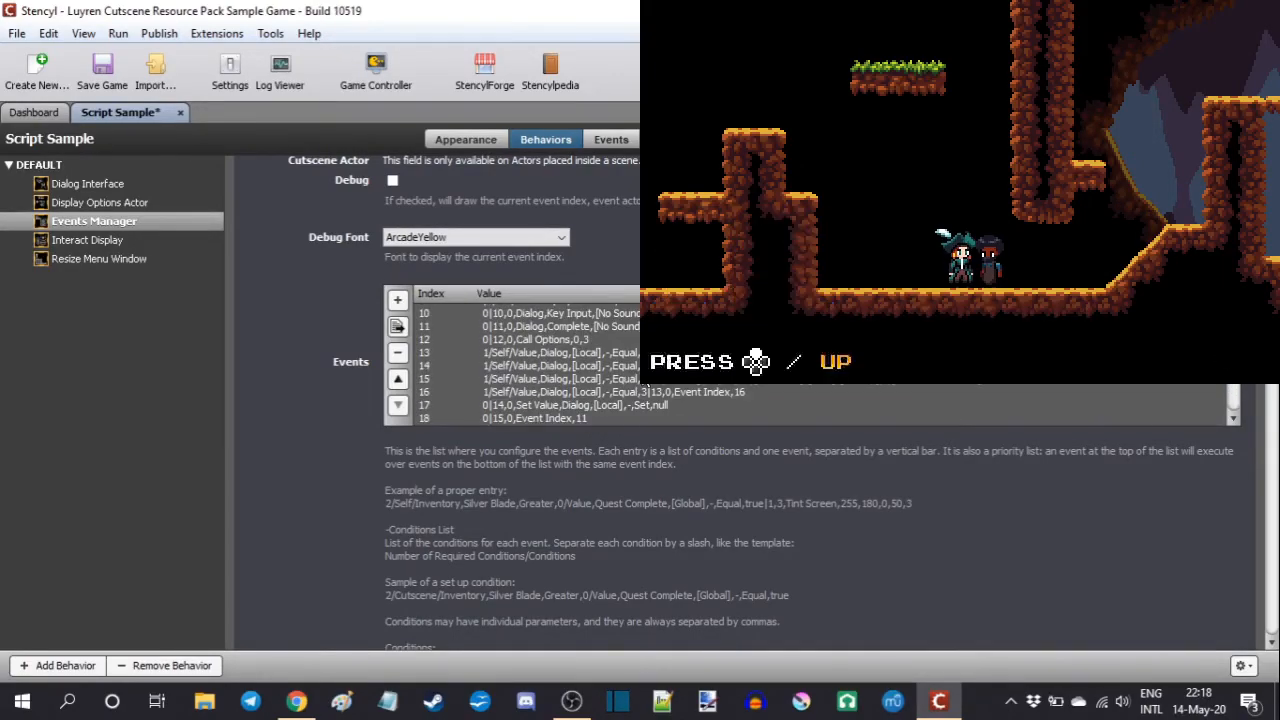
double_click(520, 352)
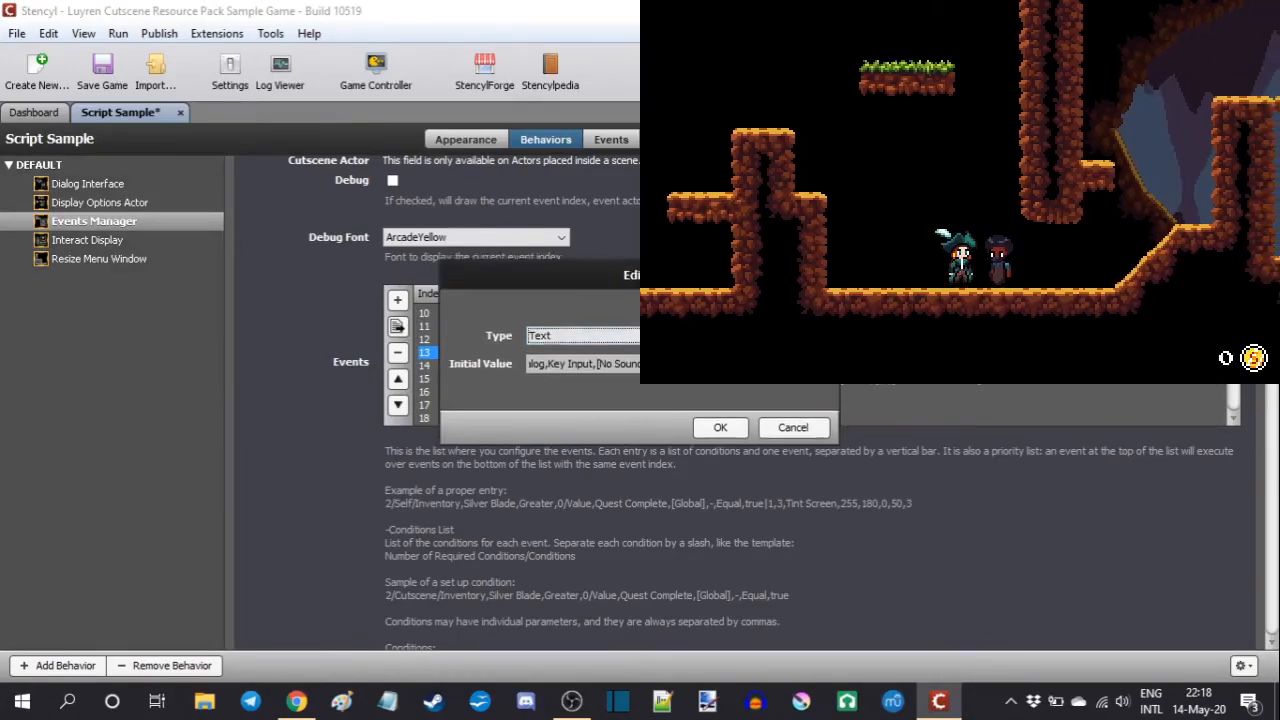
click(736, 453)
drag(736, 453, 896, 466)
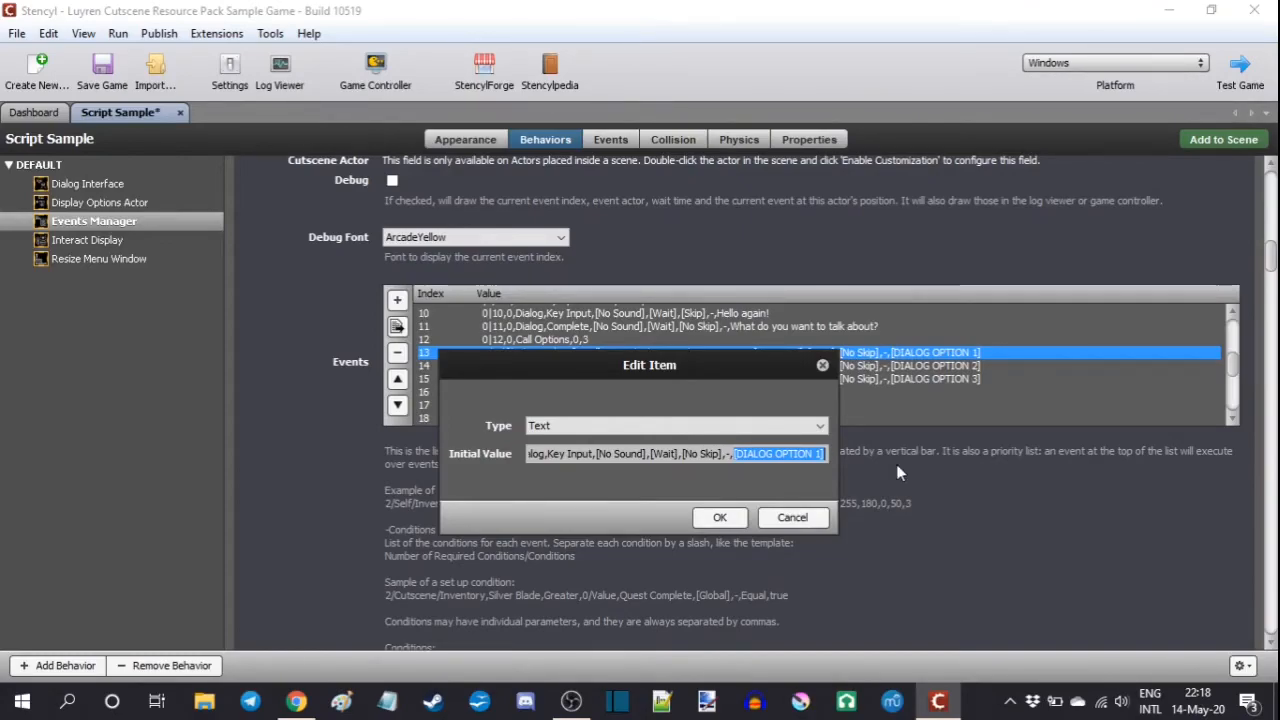
text(T)
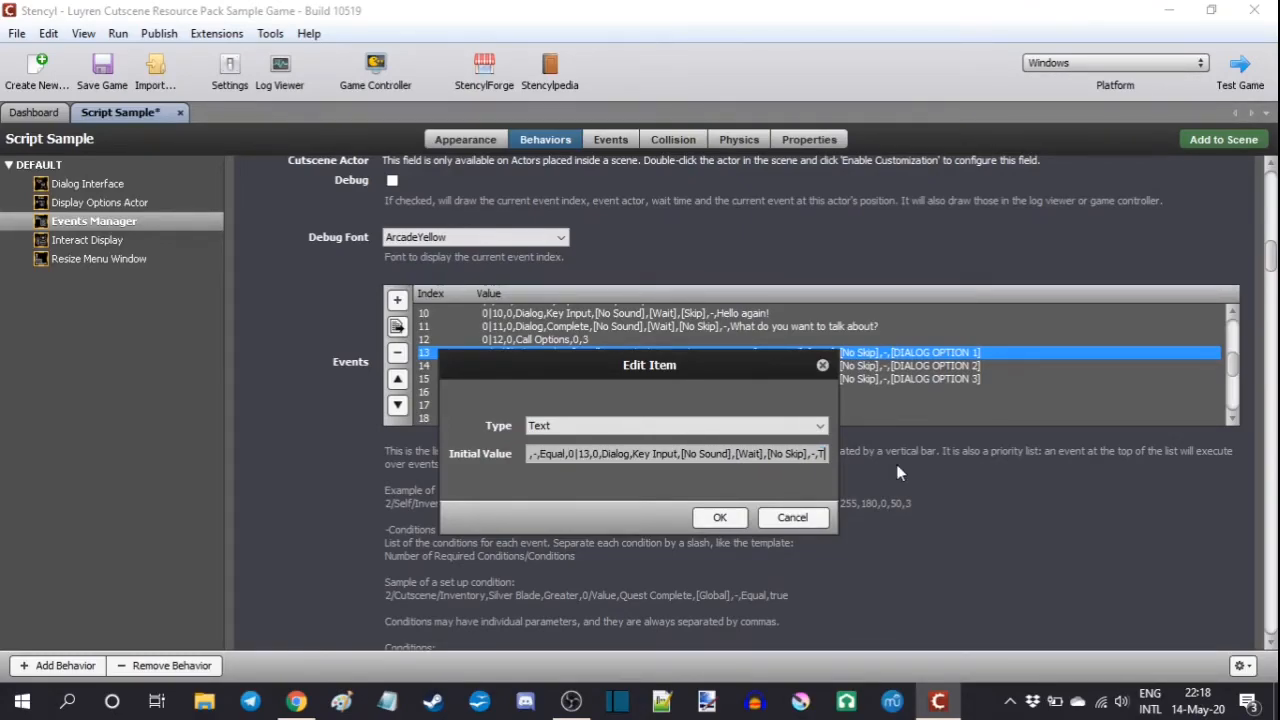
text(ext for the fi)
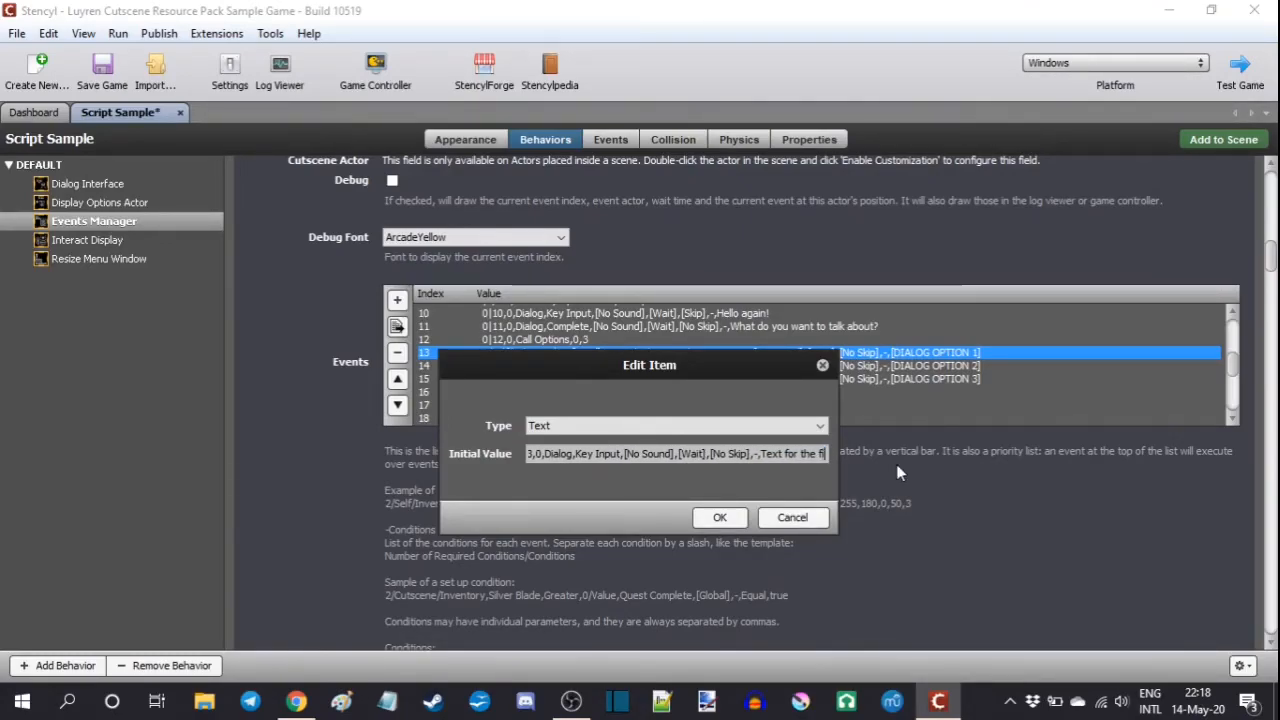
text(rst dialog option.)
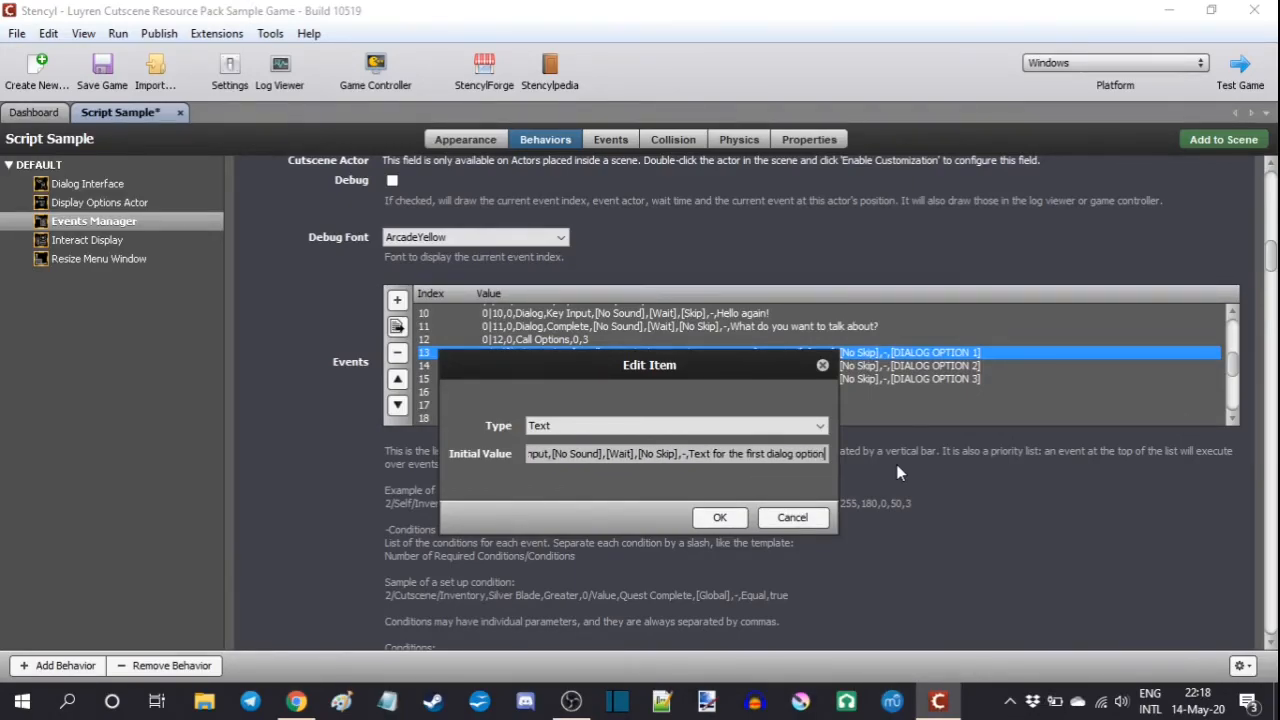
click(730, 518)
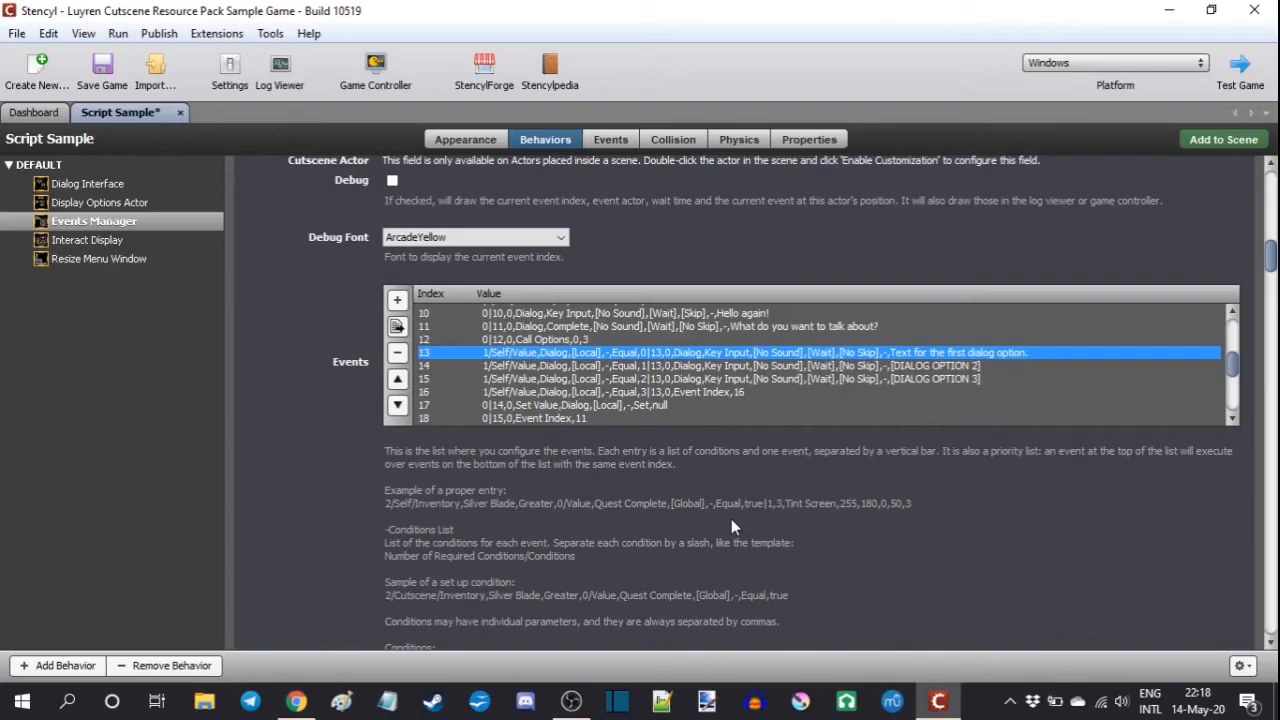
Step: Examine the Display Options Actor behavior's Options List, Option Events List and background settings
click(132, 204)
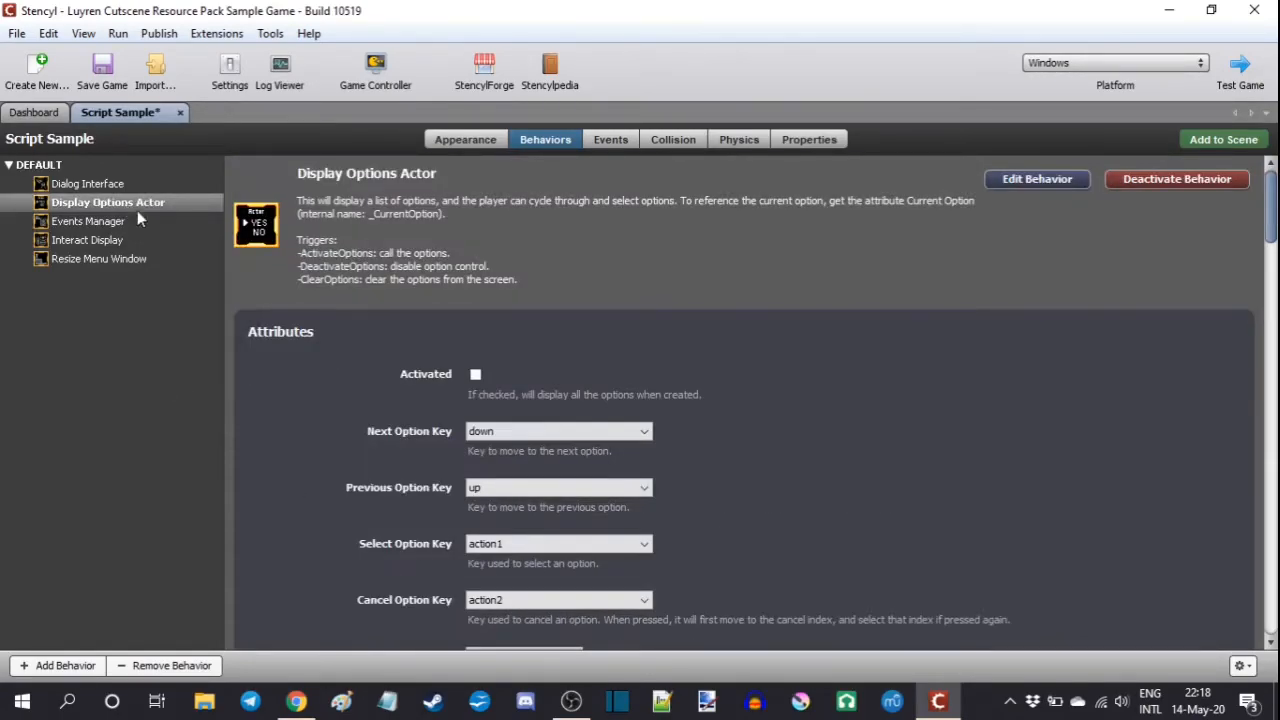
scroll(327, 380, down, 3)
scroll(327, 378, down, 5)
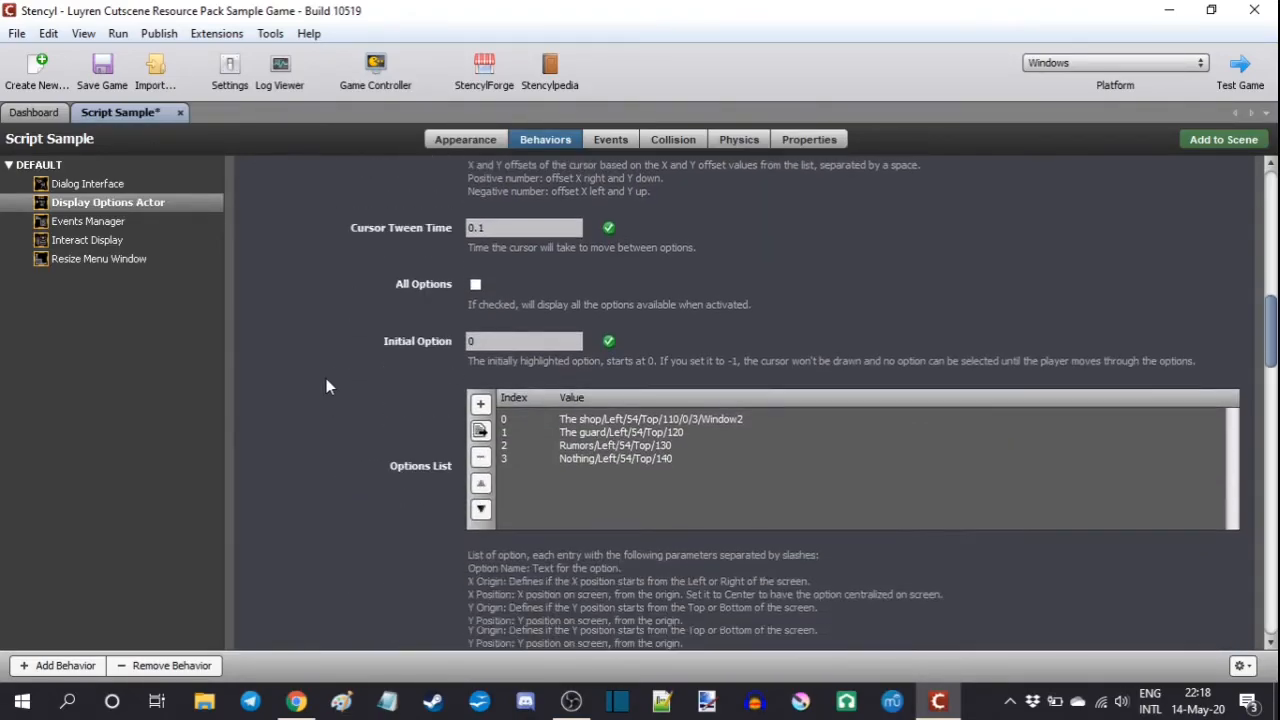
scroll(326, 386, down, 1)
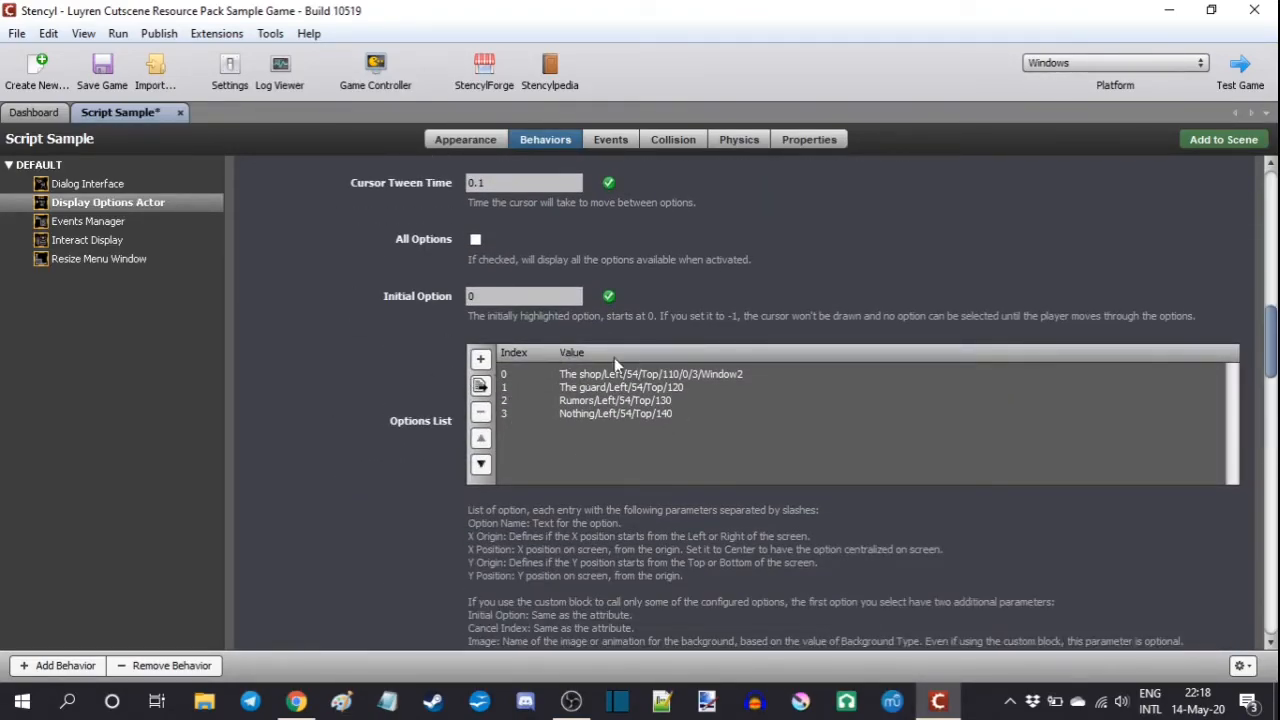
scroll(409, 393, down, 5)
scroll(577, 356, down, 1)
scroll(577, 356, up, 2)
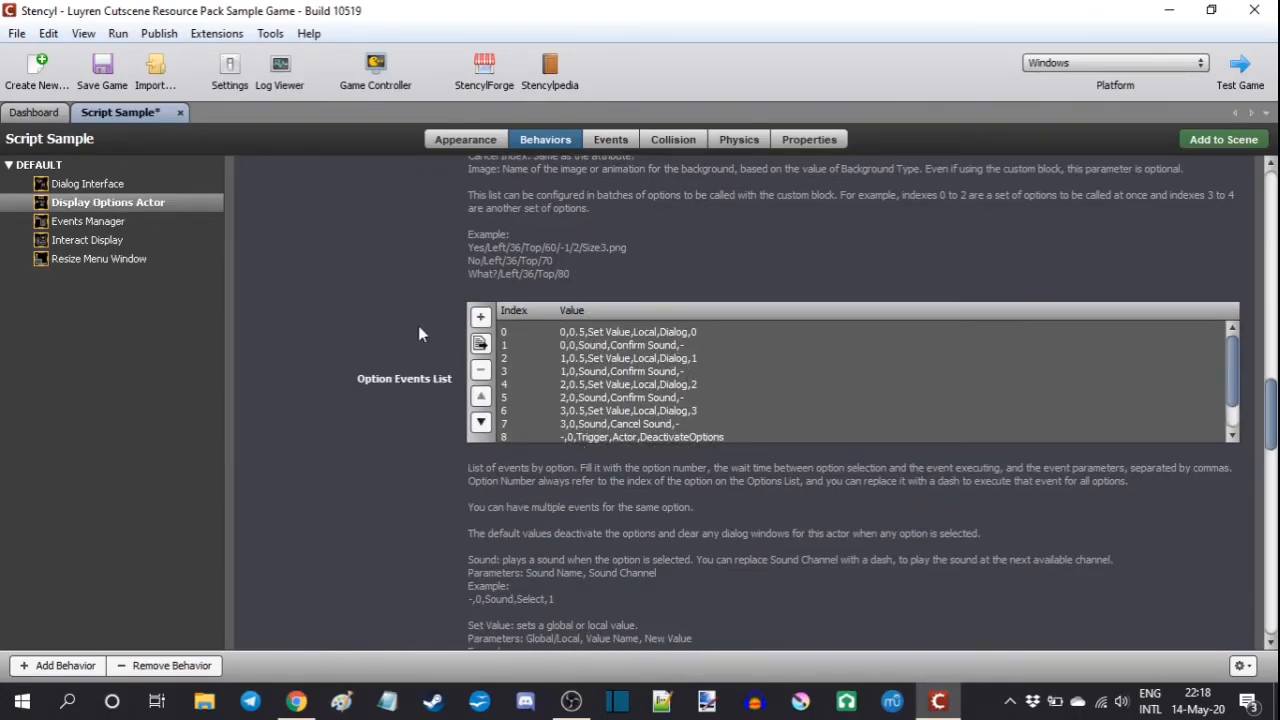
scroll(418, 325, down, 2)
scroll(418, 325, down, 2)
scroll(416, 327, down, 6)
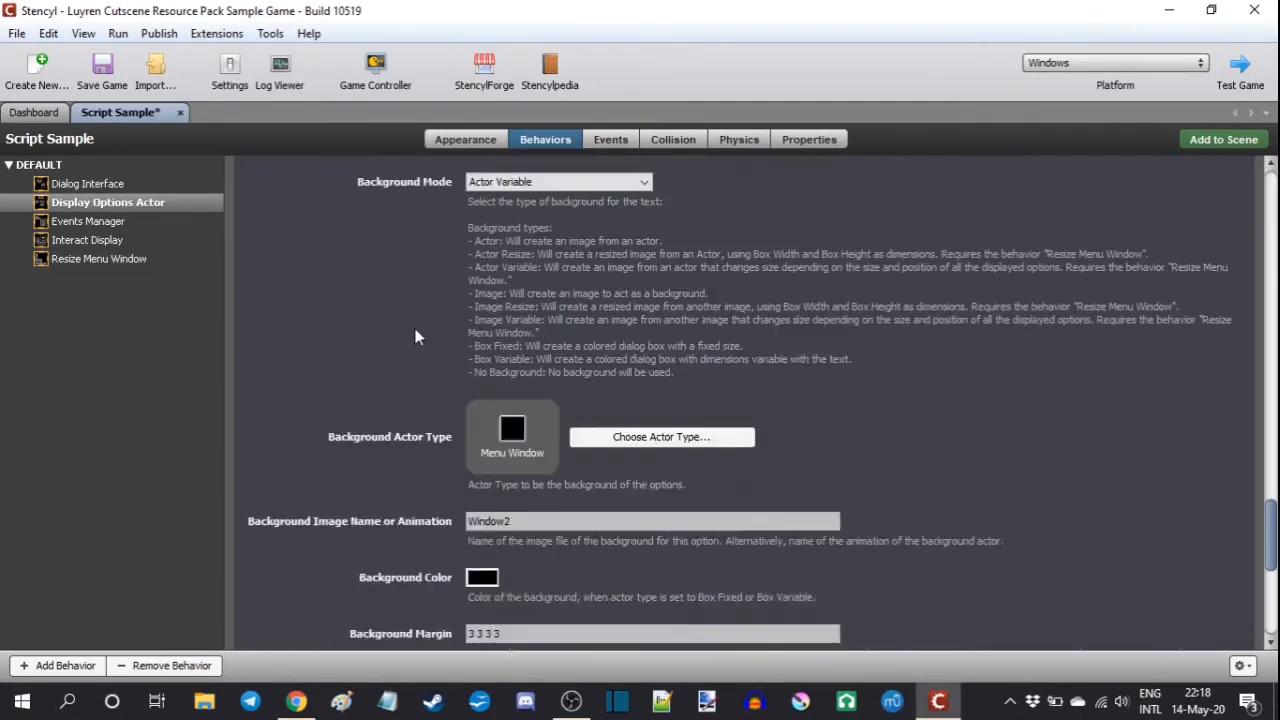